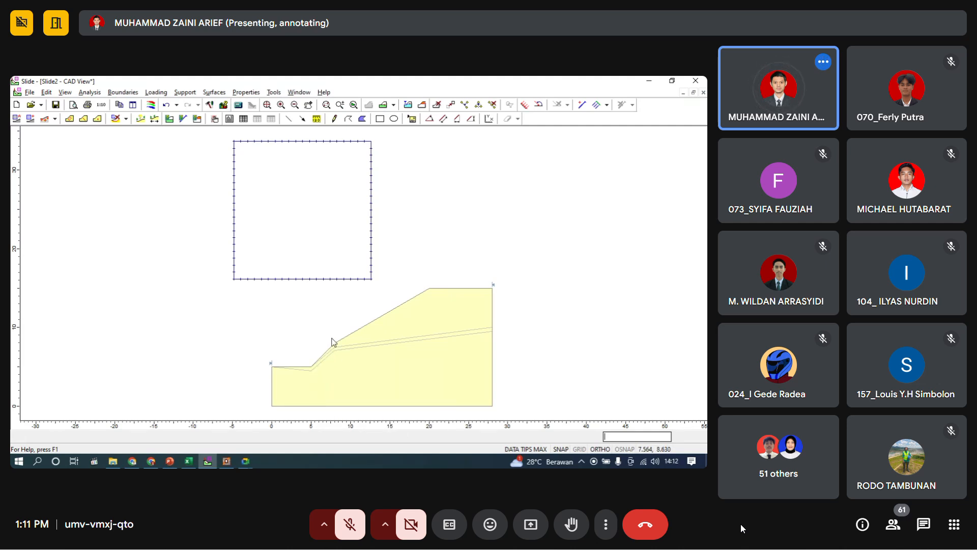
# - Move the grid's lower-right corner to the slope's right boundary at about (28, 3.75)
pyautogui.rightClick(372, 281)
pyautogui.click(390, 284)
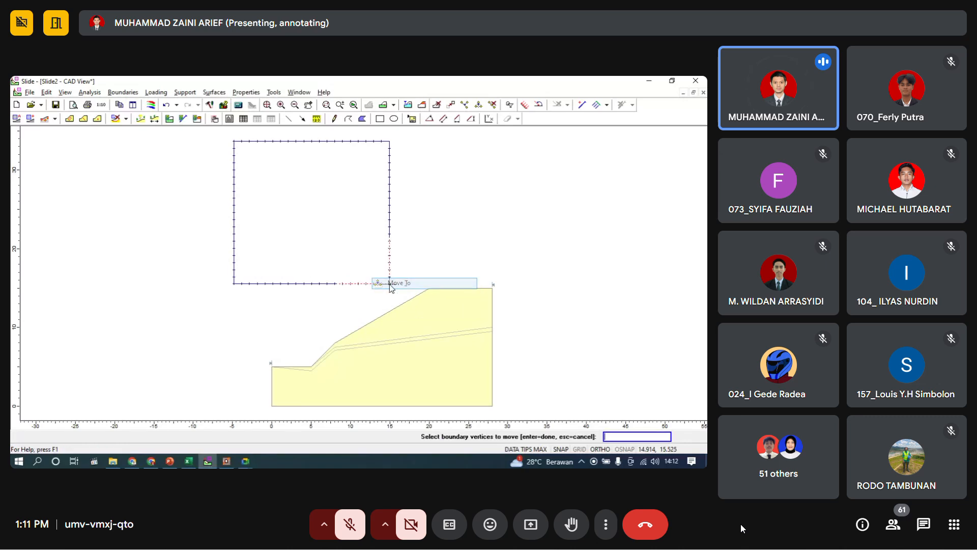
pyautogui.click(492, 378)
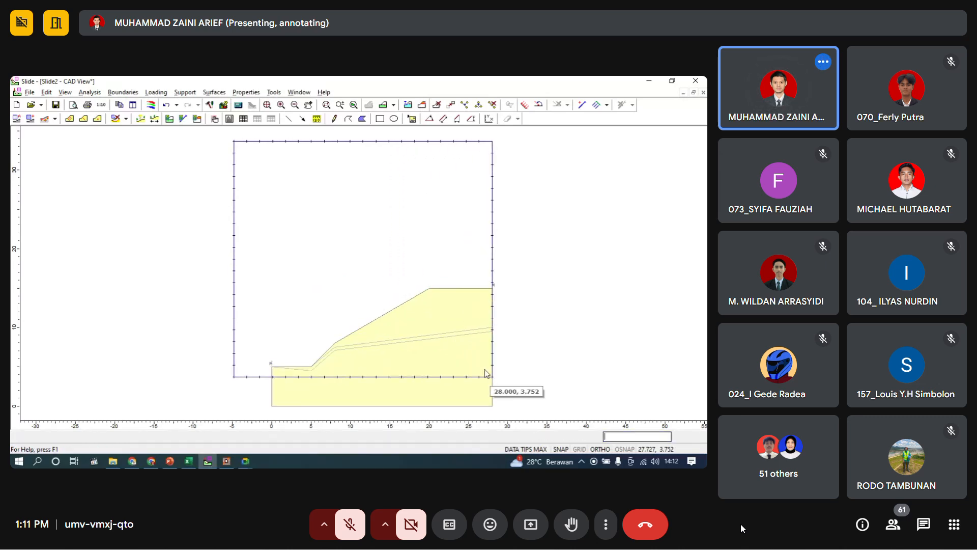
# - Move the grid's upper-left corner down and inward to about (-3.6, 26.5)
pyautogui.rightClick(240, 147)
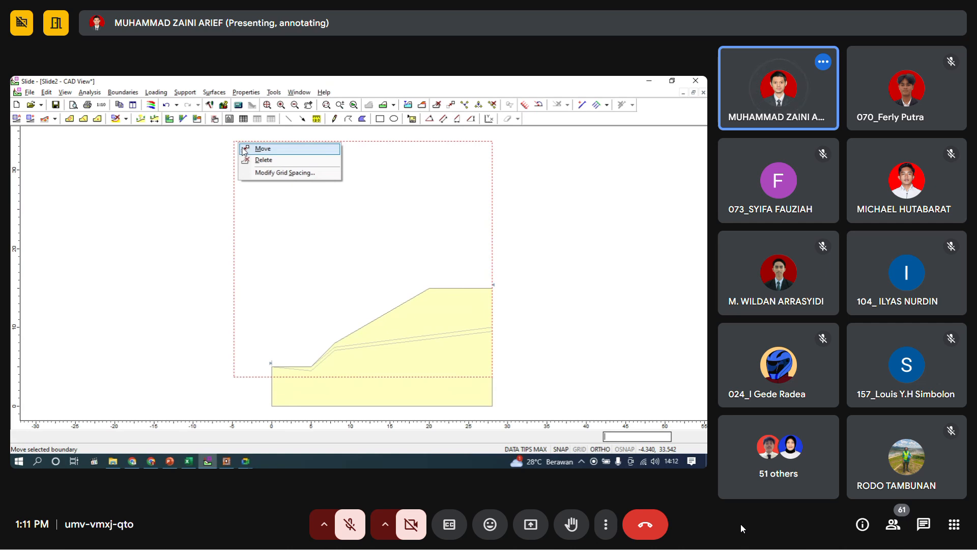
pyautogui.click(245, 149)
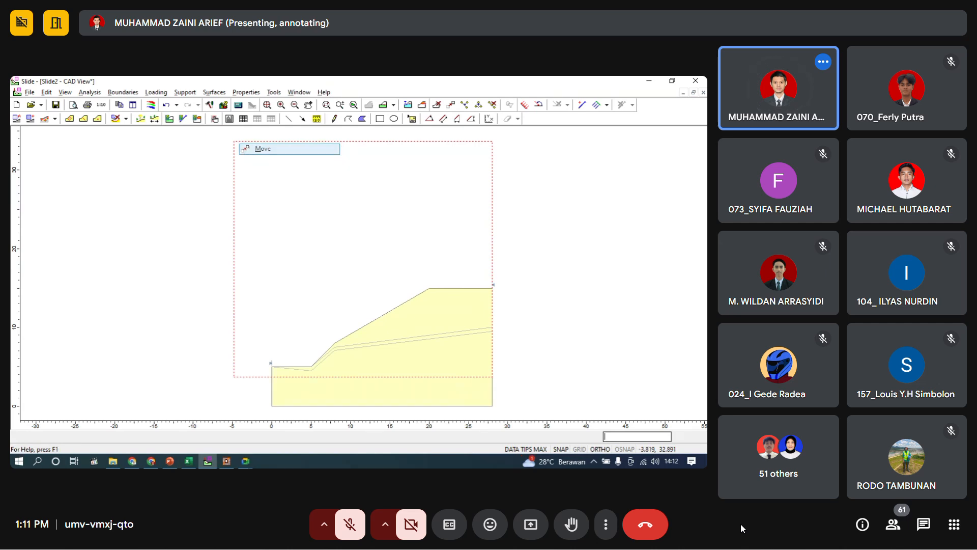
pyautogui.rightClick(234, 143)
pyautogui.press('Escape')
pyautogui.press('Escape')
pyautogui.rightClick(234, 143)
pyautogui.click(245, 149)
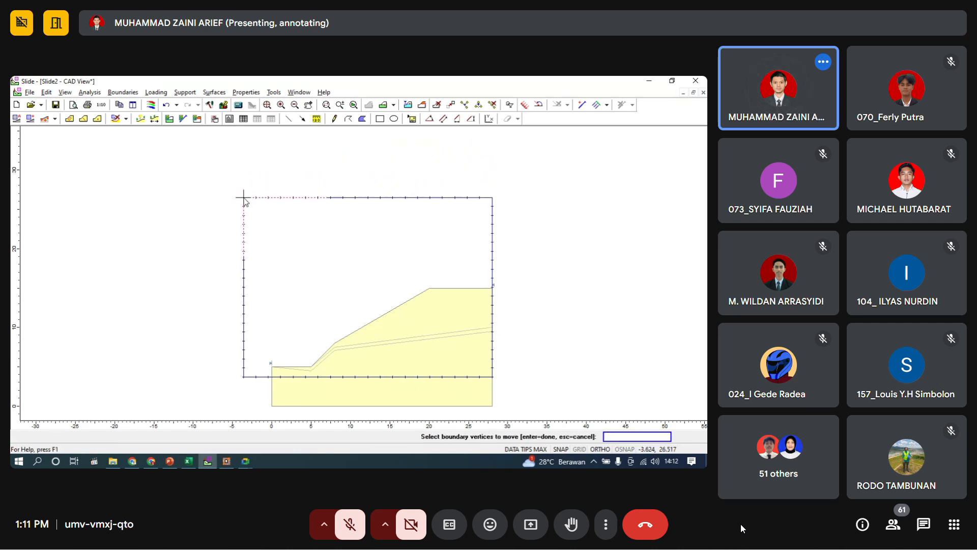
pyautogui.click(243, 199)
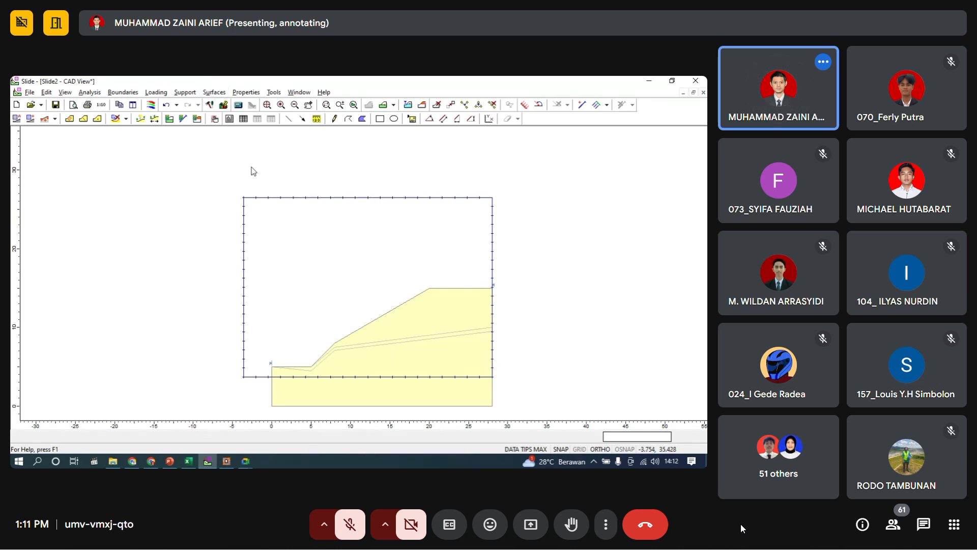
# - Open the material definitions and rename the first material as Soil 1
pyautogui.click(249, 93)
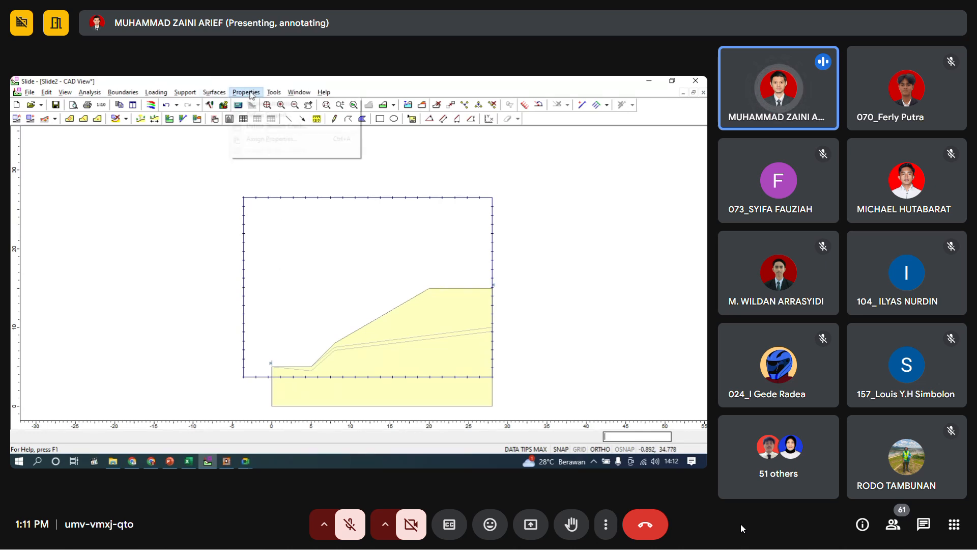
pyautogui.click(255, 103)
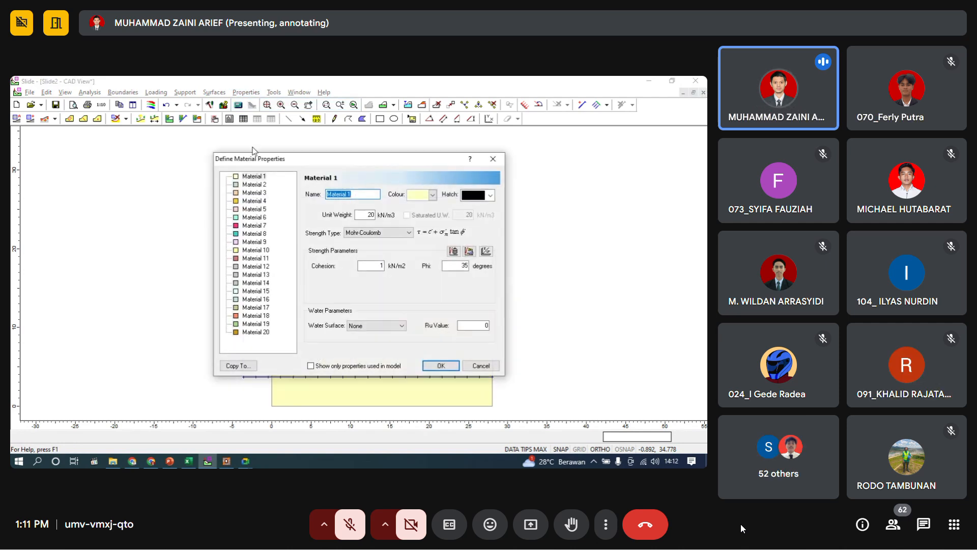
pyautogui.write('Soil')
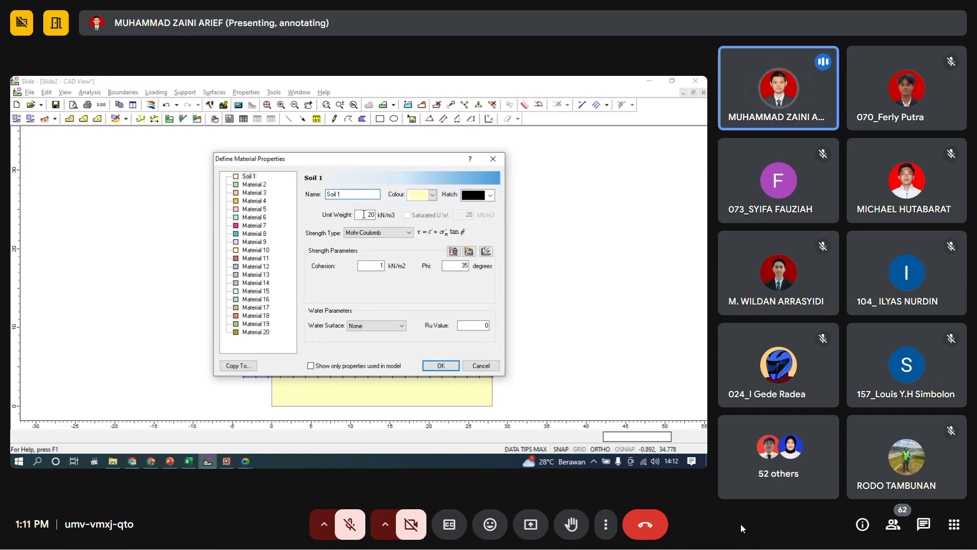
# - Look up the soil properties in the Excel data sheet and set Soil 1's unit weight to 19 kN/m3 and cohesion to 20 kN/m2
pyautogui.click(363, 214)
pyautogui.click(189, 461)
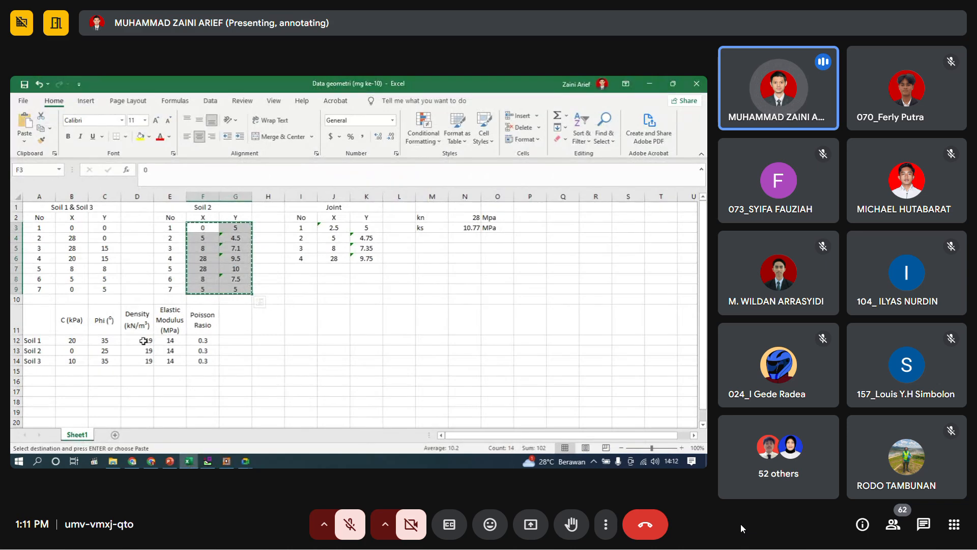
pyautogui.moveTo(144, 341); pyautogui.dragTo(145, 360)
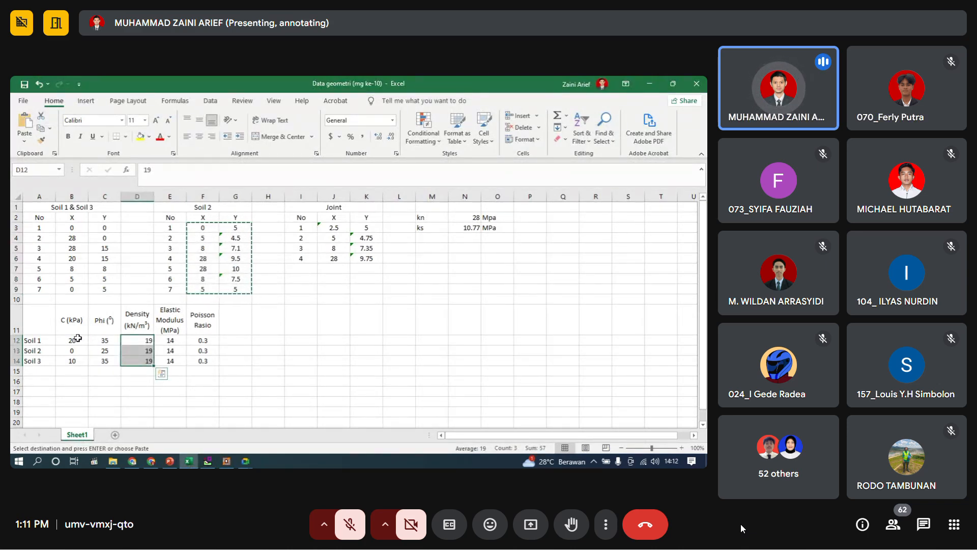
pyautogui.click(76, 340)
pyautogui.click(72, 351)
pyautogui.click(72, 362)
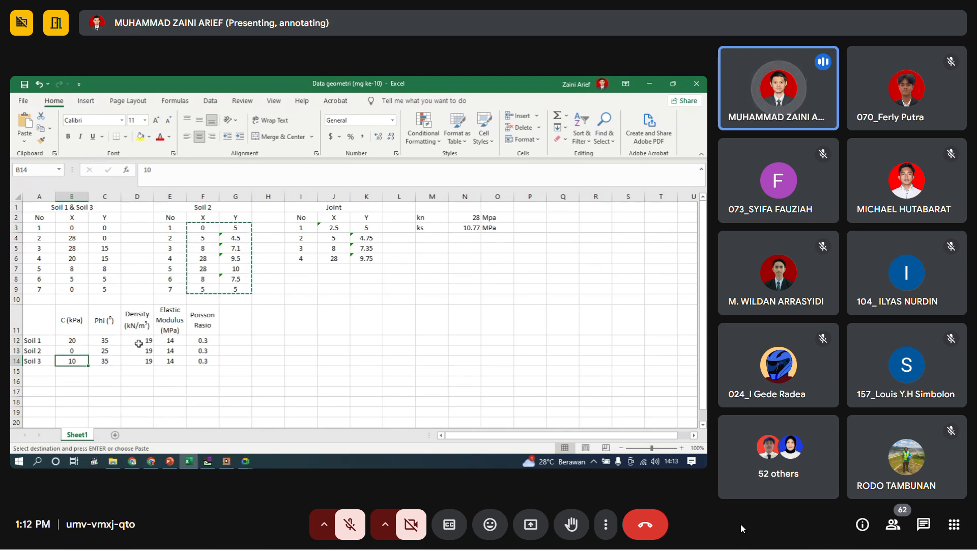
pyautogui.hotkey('alt', 'Tab')
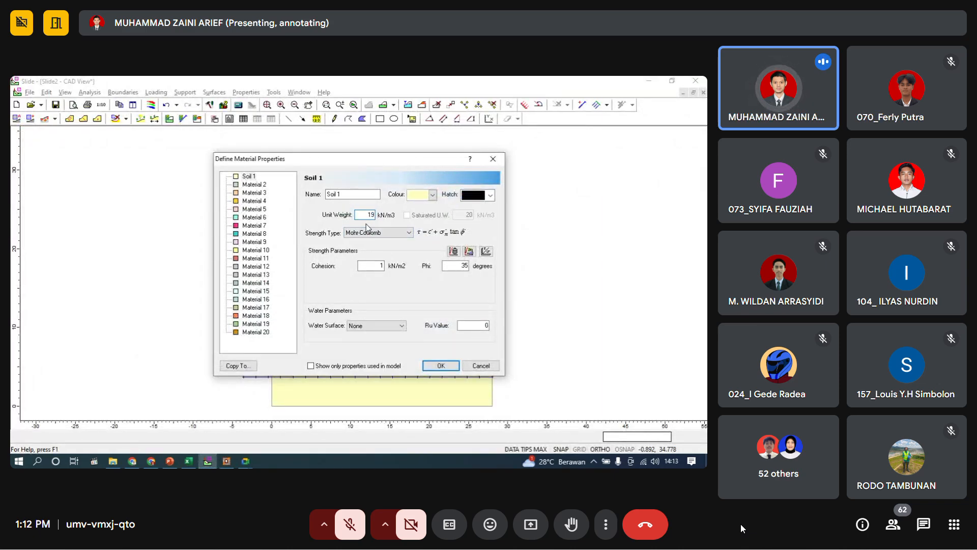
pyautogui.moveTo(375, 265); pyautogui.dragTo(395, 270)
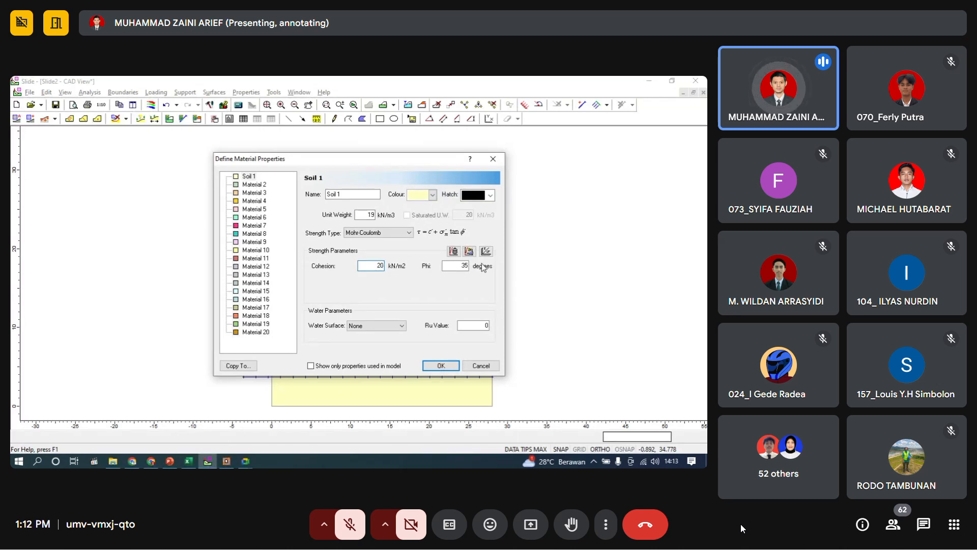
# - Rename the second material as Soil 2 and set its unit weight to 19 kN/m3
pyautogui.click(254, 185)
pyautogui.click(346, 196)
pyautogui.doubleClick(340, 194)
pyautogui.write('Soi')
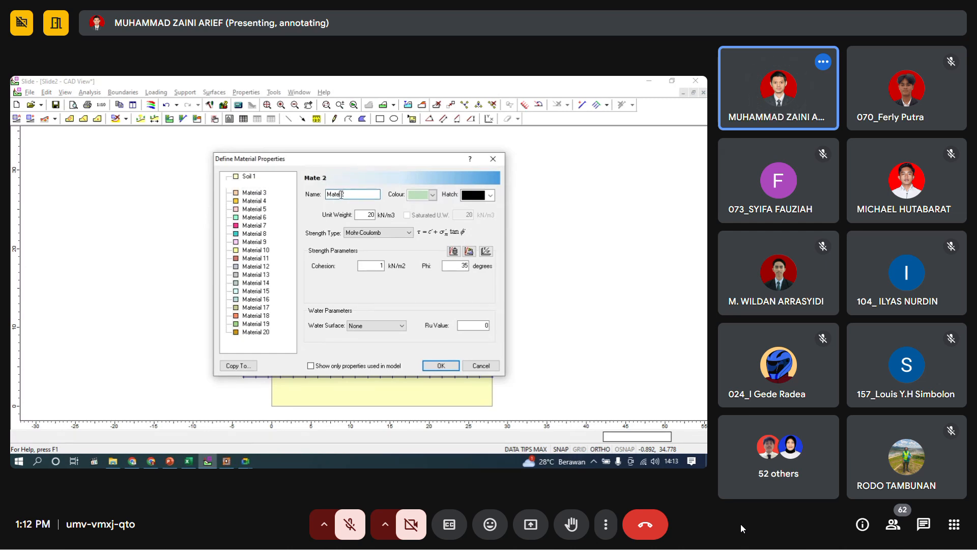
pyautogui.write('l')
pyautogui.click(370, 214)
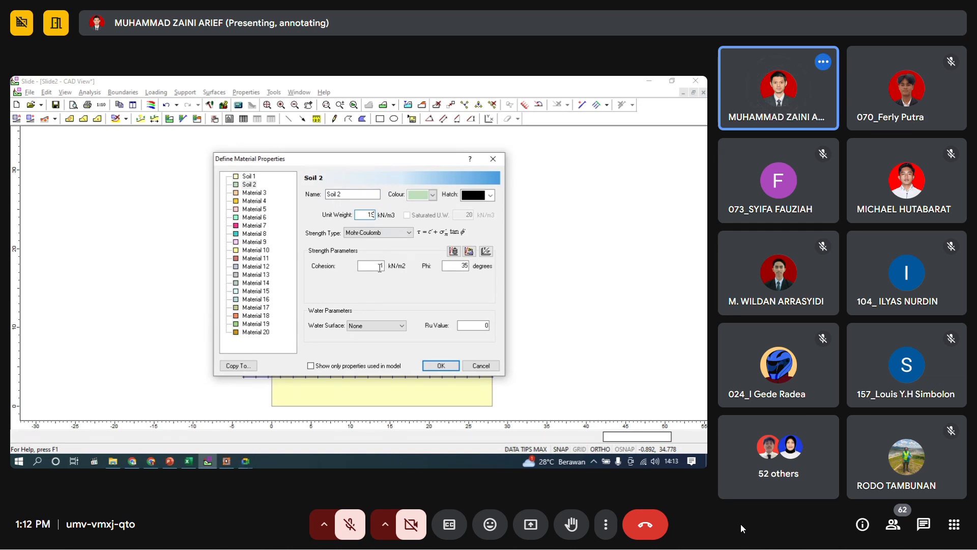
# - Set Soil 2's cohesion to 0 kN/m2 and Phi to 25 degrees, checking the friction angle in the Excel sheet
pyautogui.moveTo(372, 269); pyautogui.dragTo(392, 267)
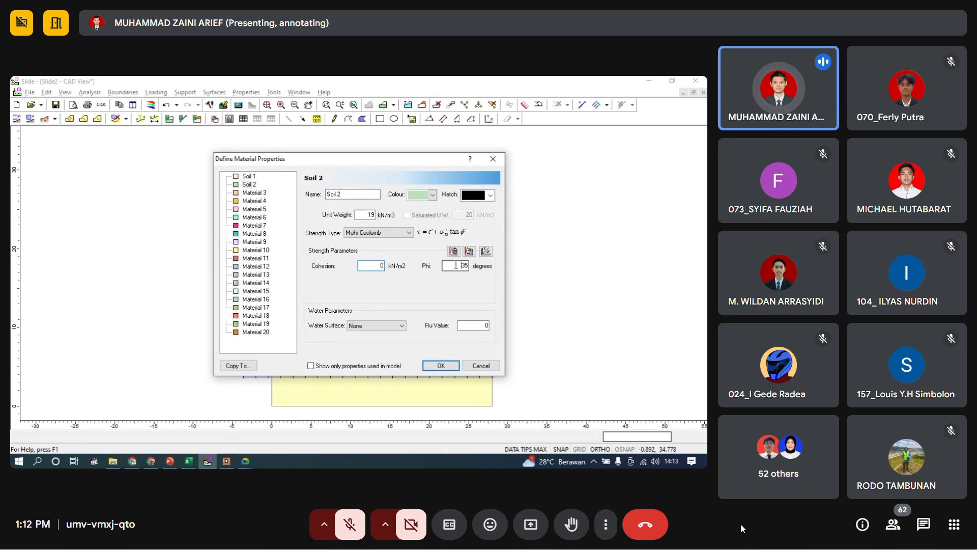
pyautogui.moveTo(456, 266); pyautogui.dragTo(471, 271)
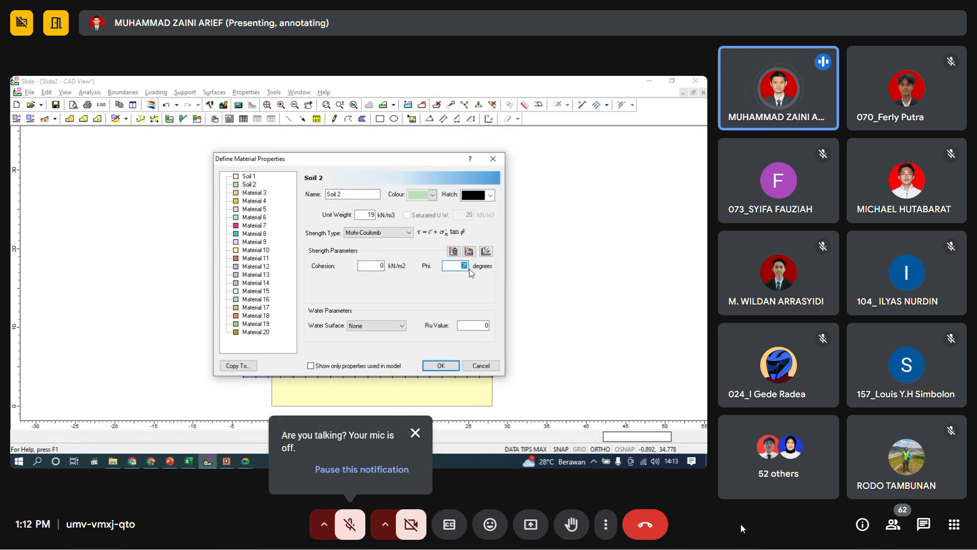
pyautogui.hotkey('alt', 'Tab')
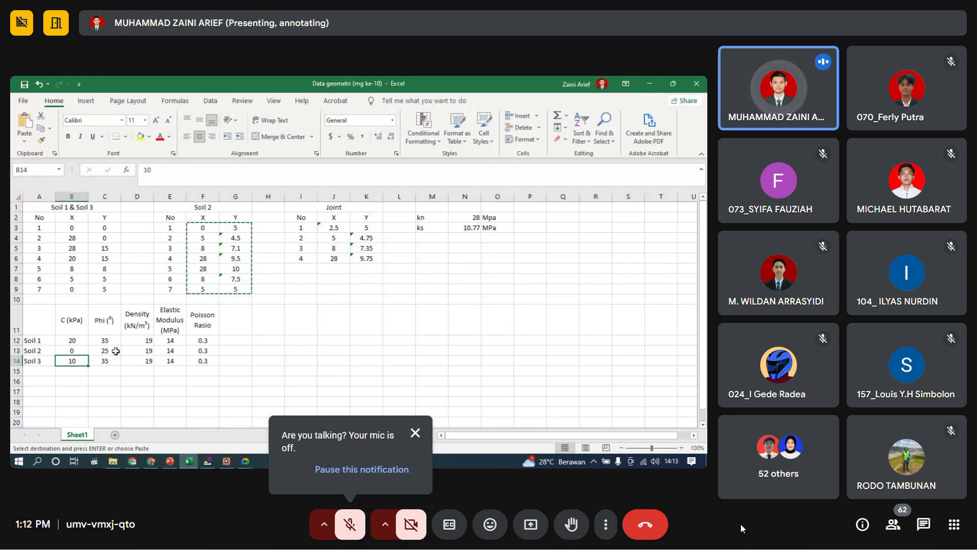
pyautogui.hotkey('alt', 'Tab')
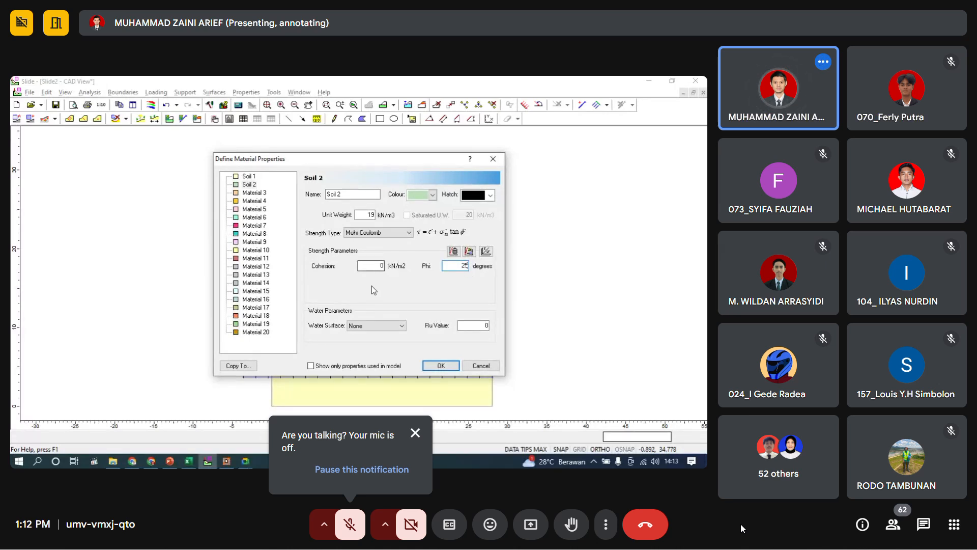
# - Rename the third material as Soil 3, give it unit weight 19 kN/m3 and cohesion 10 kN/m2, and accept the material definitions
pyautogui.click(257, 193)
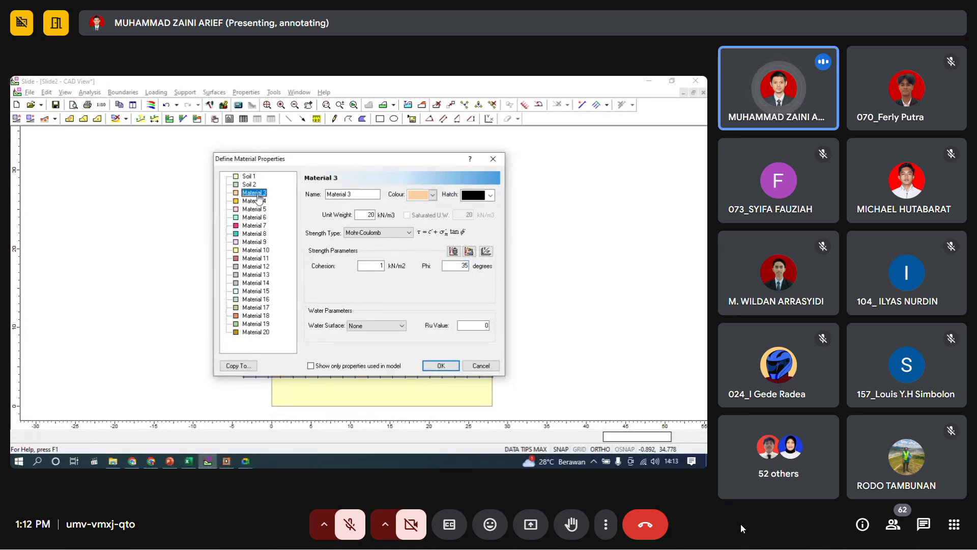
pyautogui.doubleClick(341, 193)
pyautogui.write('So')
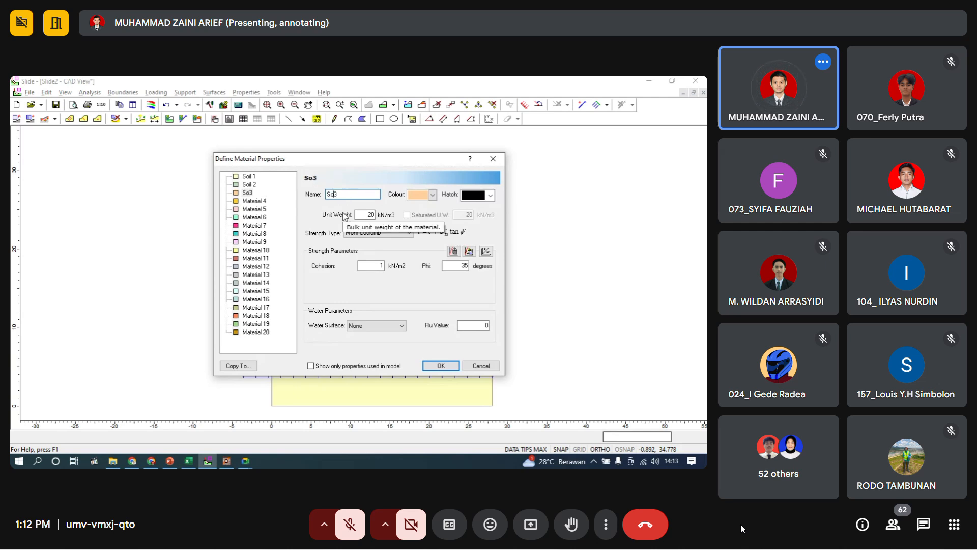
pyautogui.write('il')
pyautogui.press('Tab')
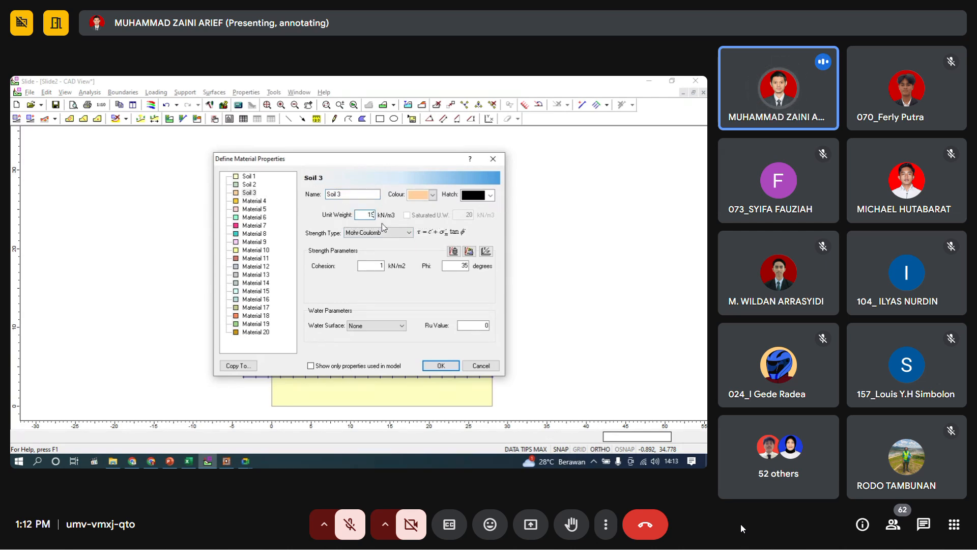
pyautogui.doubleClick(379, 265)
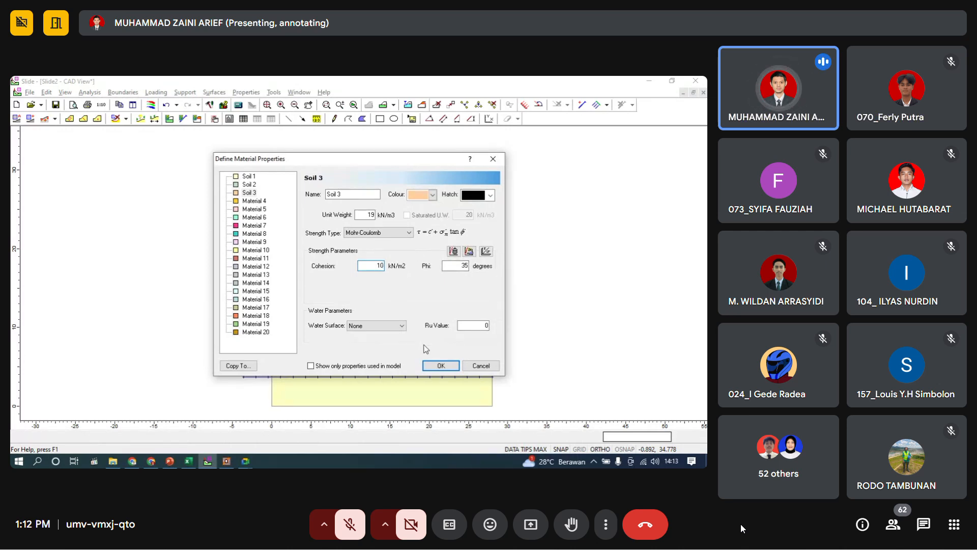
pyautogui.click(439, 365)
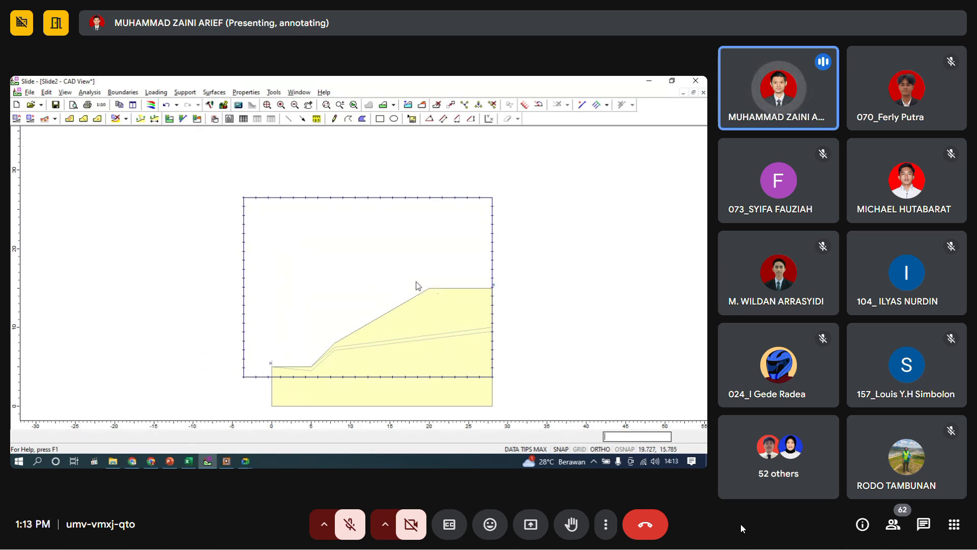
# - Assign Soil 2 to the thin band crossing the slope and Soil 3 to the region beneath it
pyautogui.click(249, 94)
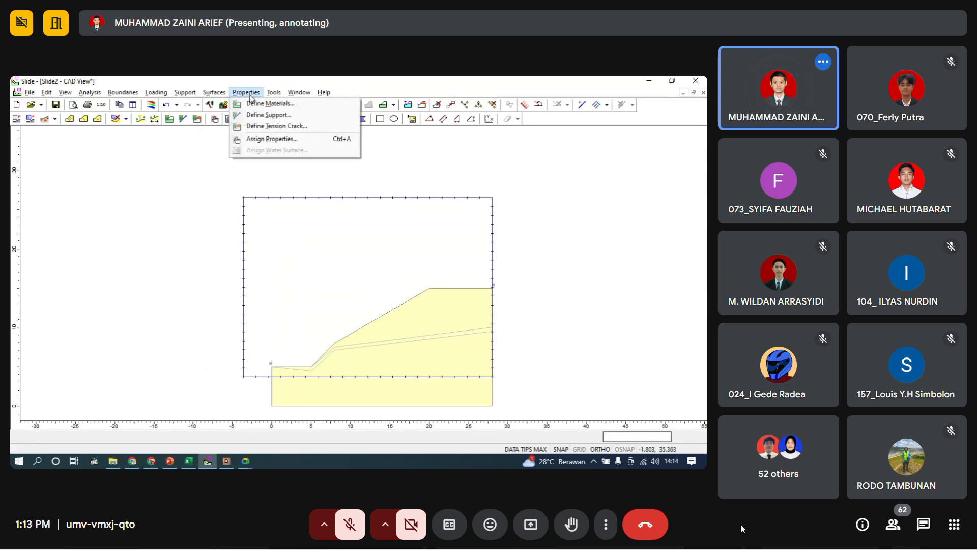
pyautogui.click(271, 140)
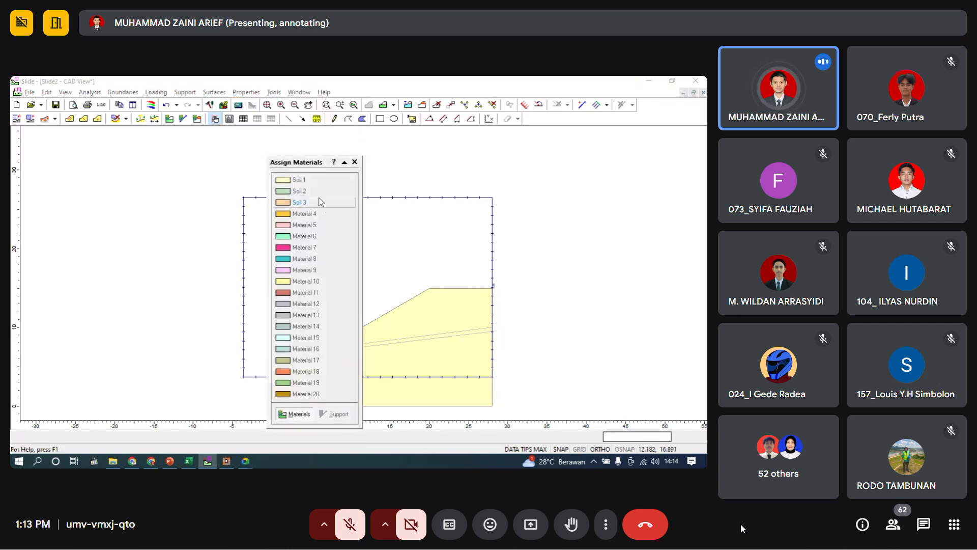
pyautogui.click(308, 190)
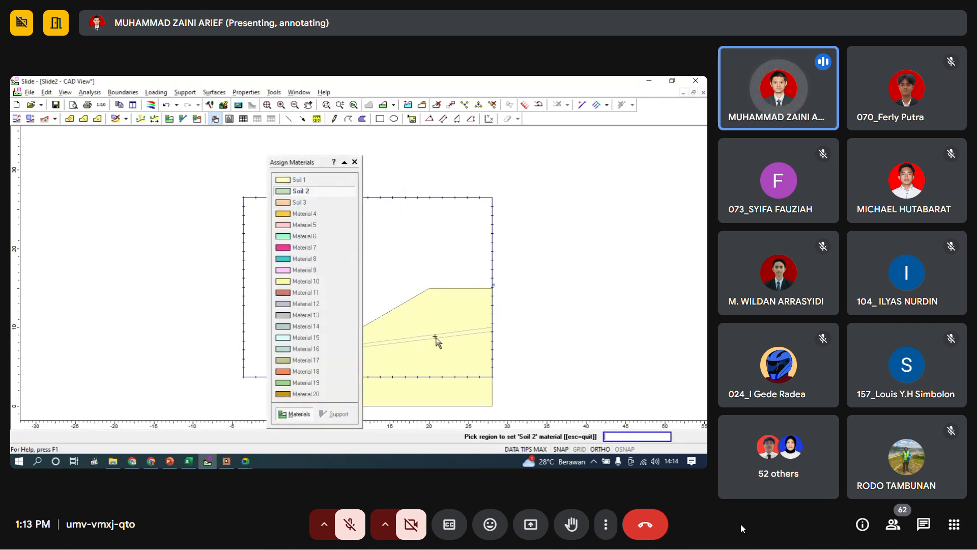
pyautogui.click(453, 337)
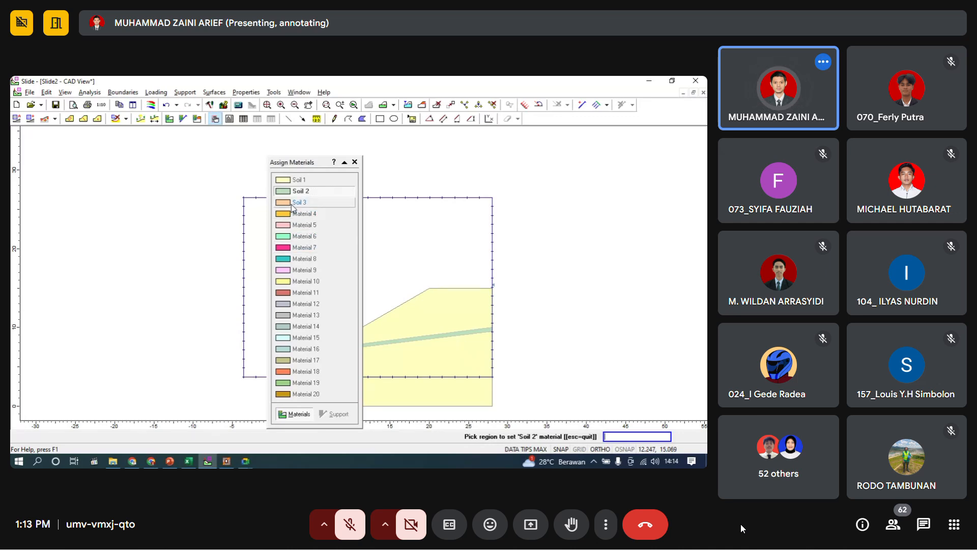
pyautogui.click(295, 203)
pyautogui.click(459, 355)
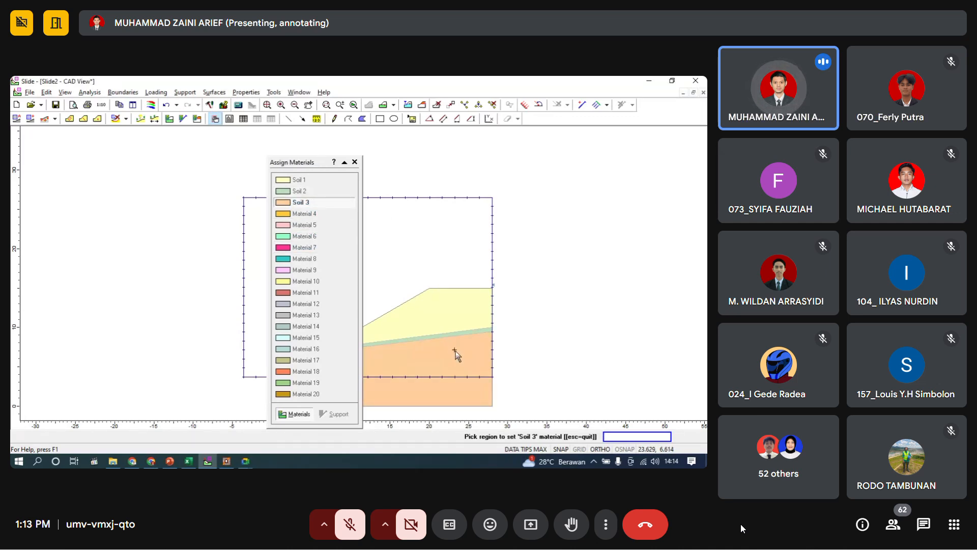
pyautogui.click(354, 162)
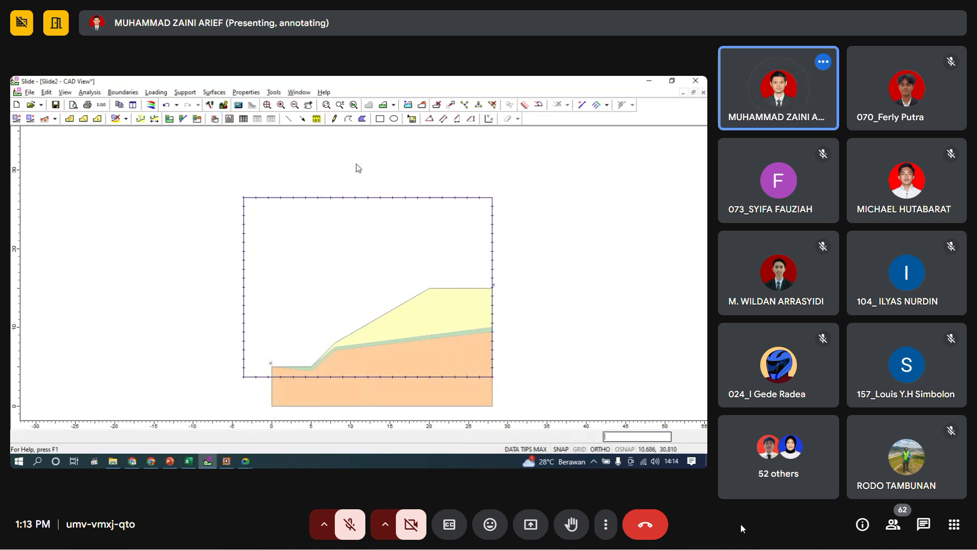
# - Compute the slope model, saving it under the file name Struktur in the Downloads folder
pyautogui.click(237, 106)
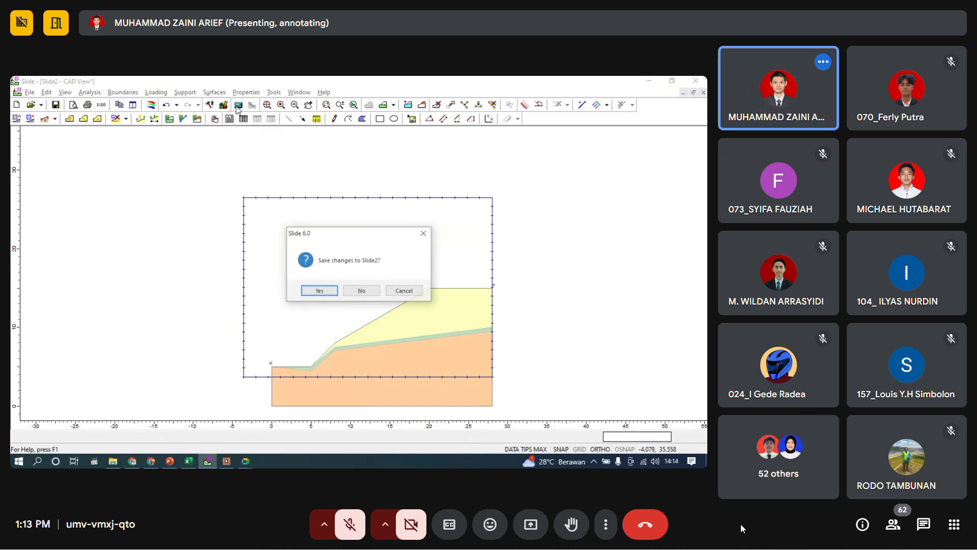
pyautogui.click(320, 291)
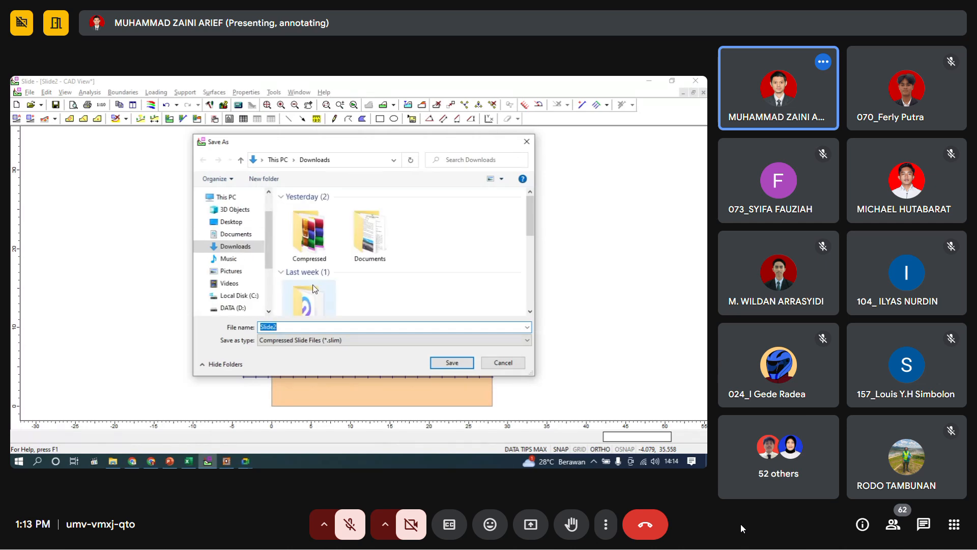
pyautogui.write('Stru')
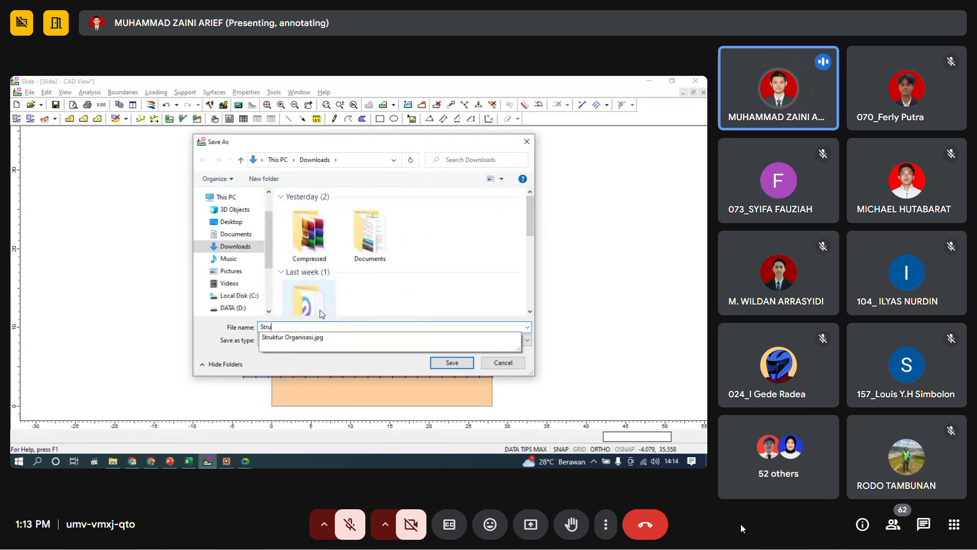
pyautogui.write('ktur')
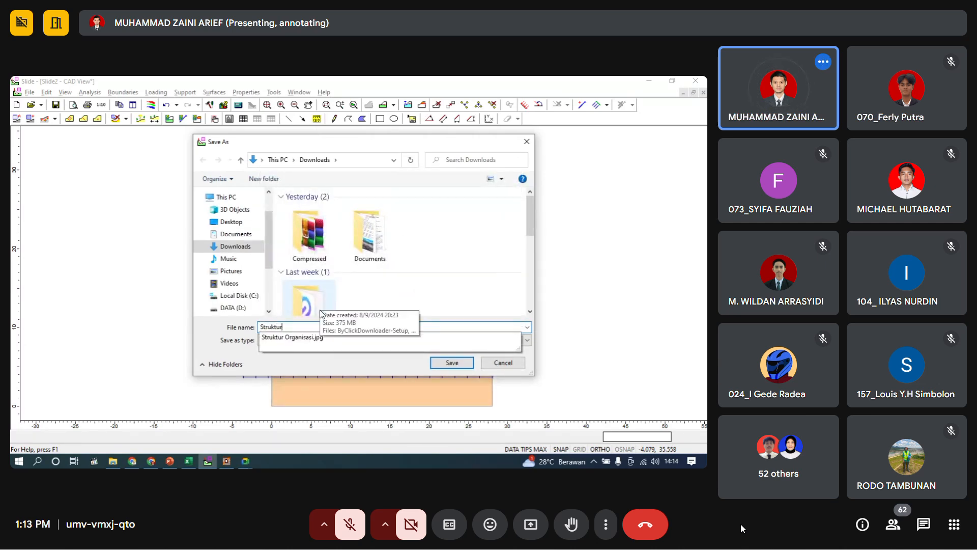
pyautogui.click(458, 364)
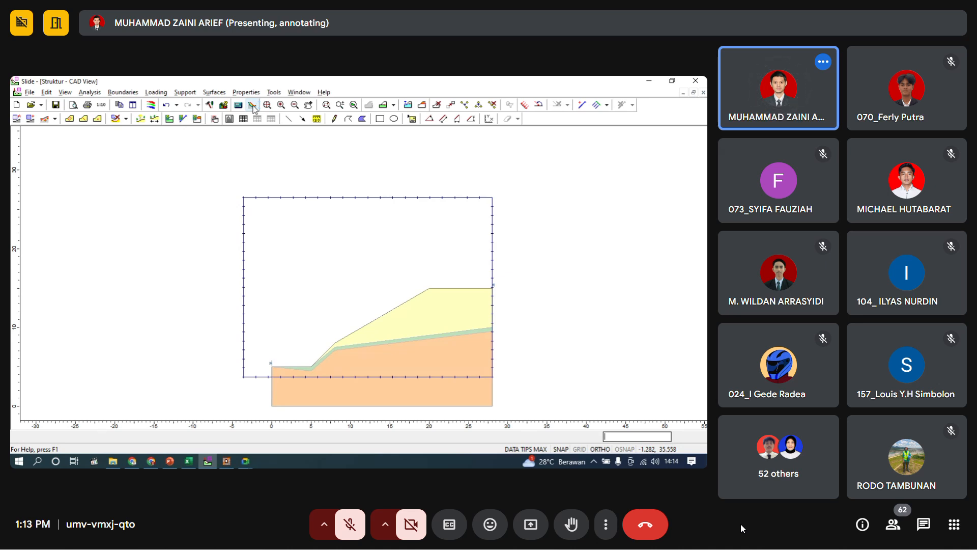
# - Open the results in SlideInterpret and examine the critical safety factor for the Janbu simplified, Spencer and GLE / Morgenstern-Price methods
pyautogui.click(252, 106)
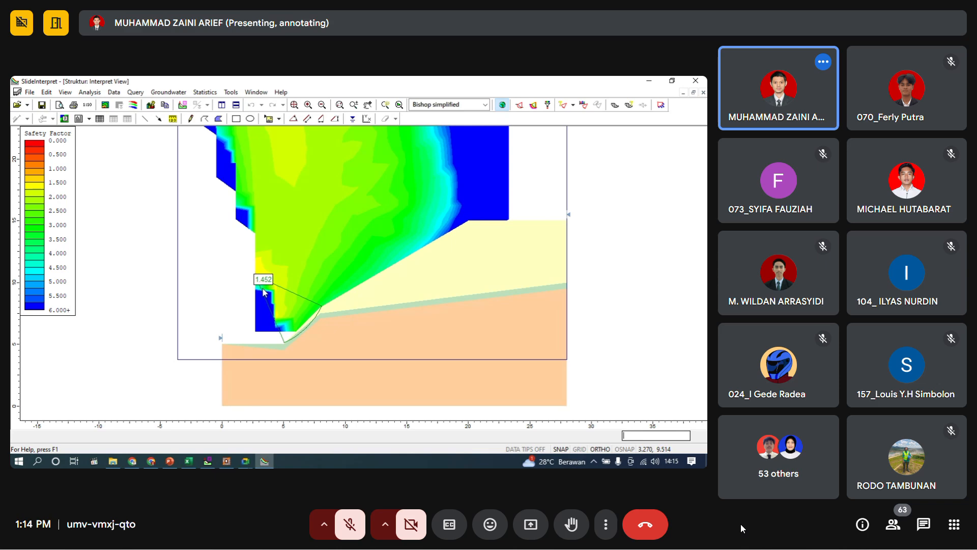
pyautogui.click(422, 105)
pyautogui.click(432, 117)
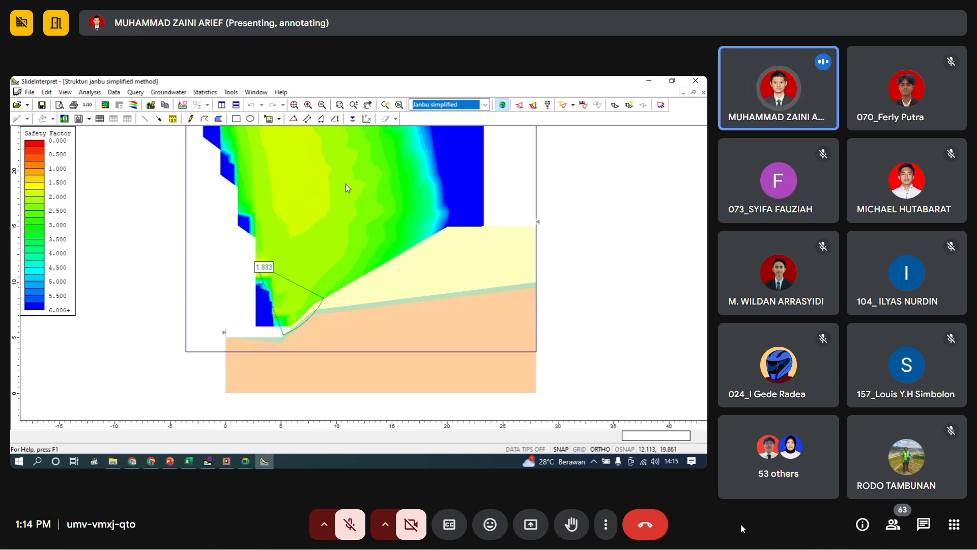
pyautogui.click(450, 105)
pyautogui.click(431, 133)
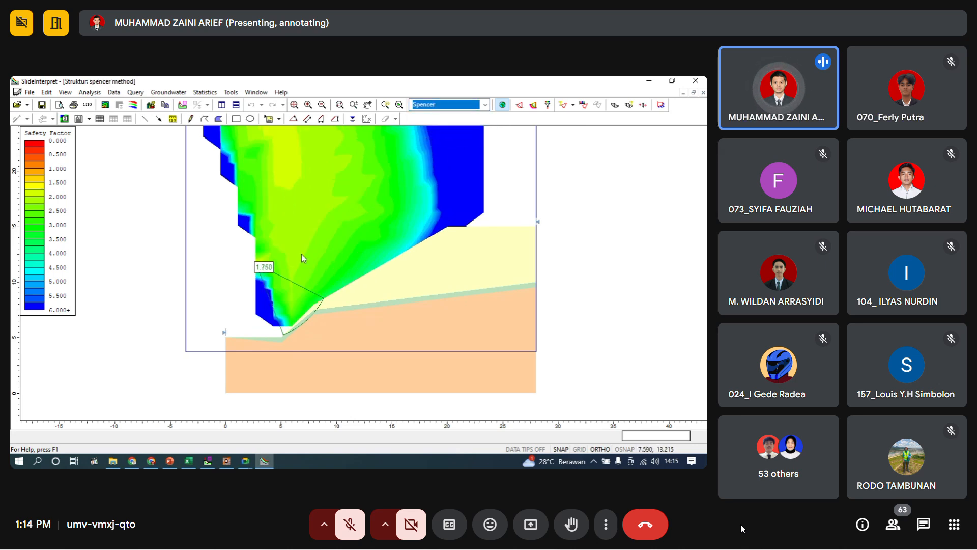
pyautogui.click(450, 104)
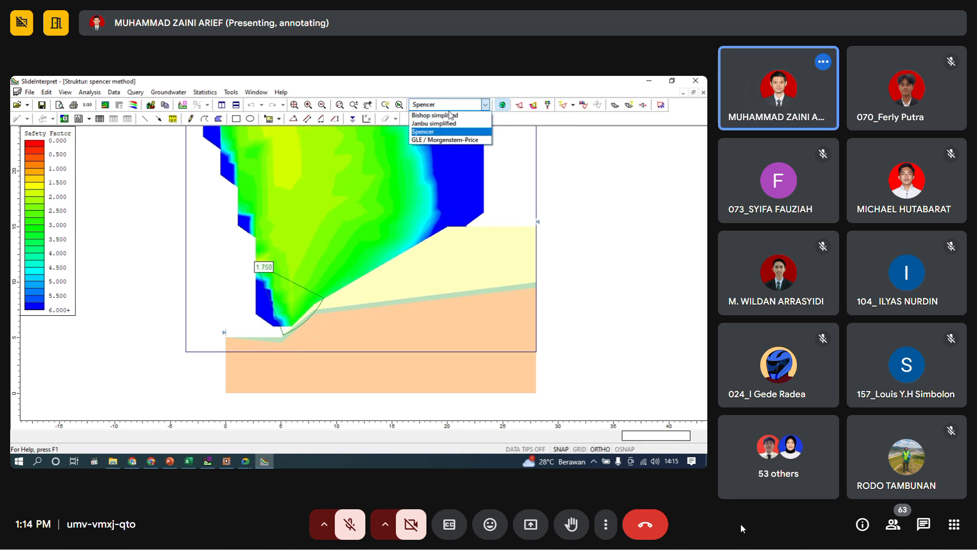
pyautogui.click(431, 139)
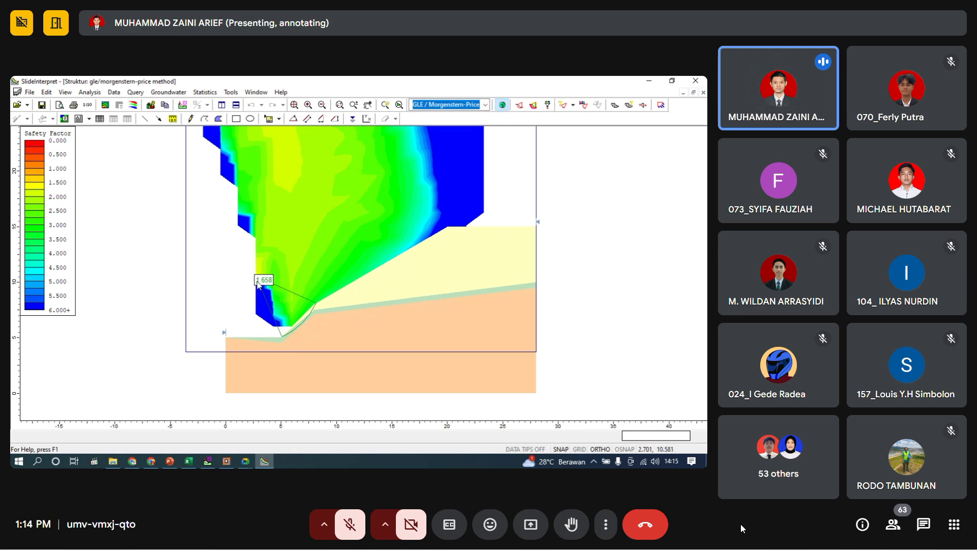
pyautogui.scroll(-2, 258, 284)
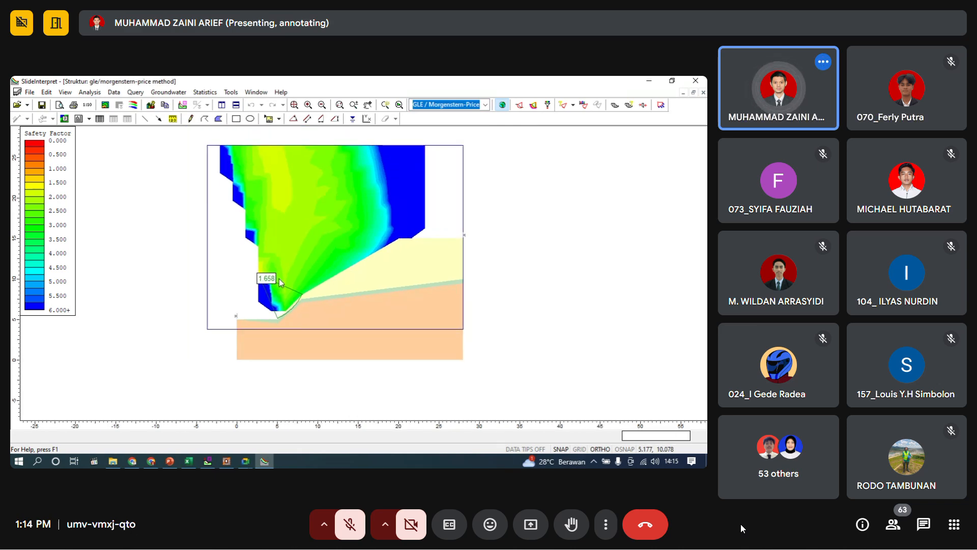
pyautogui.scroll(2, 268, 310)
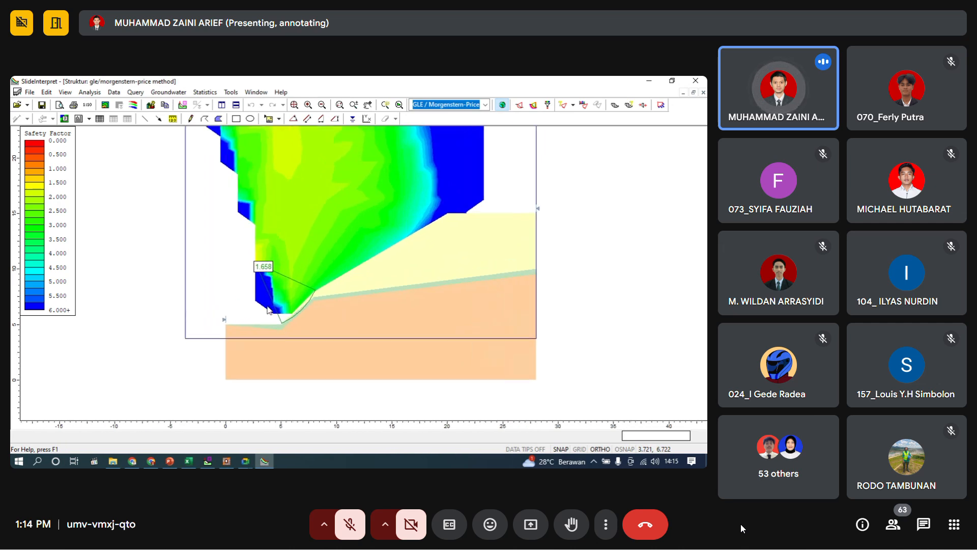
pyautogui.scroll(2, 268, 310)
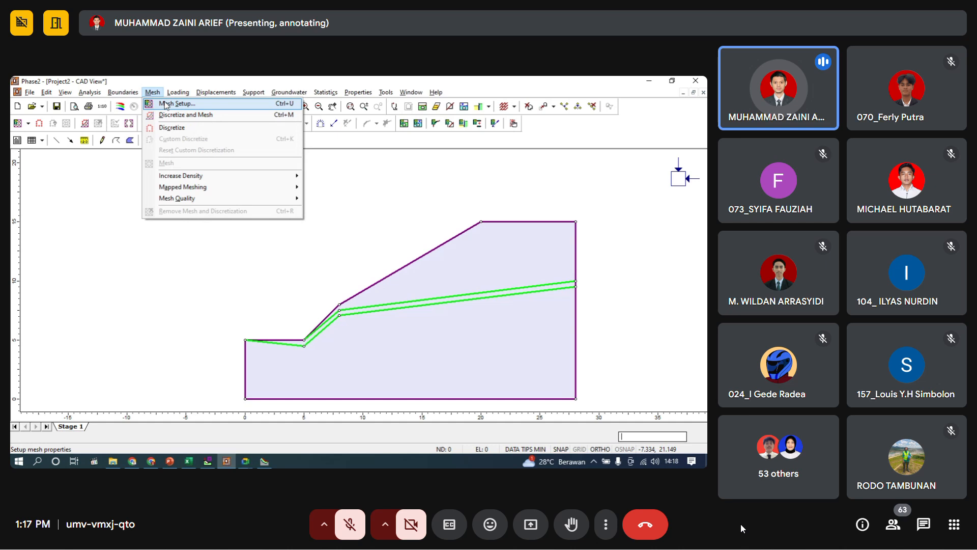
# - Discretize the boundaries and generate a graded mesh of 3 Noded Triangles over the slope model
pyautogui.click(166, 104)
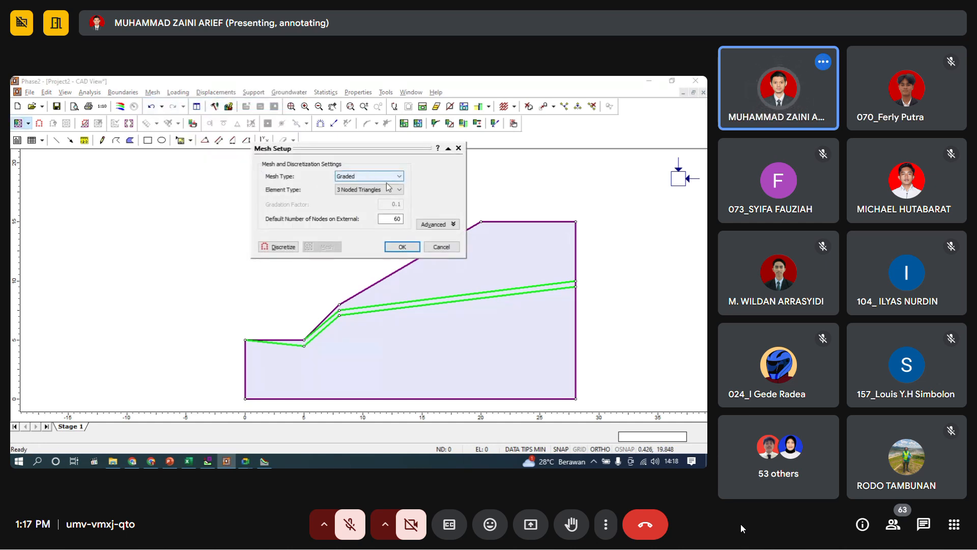
pyautogui.click(343, 191)
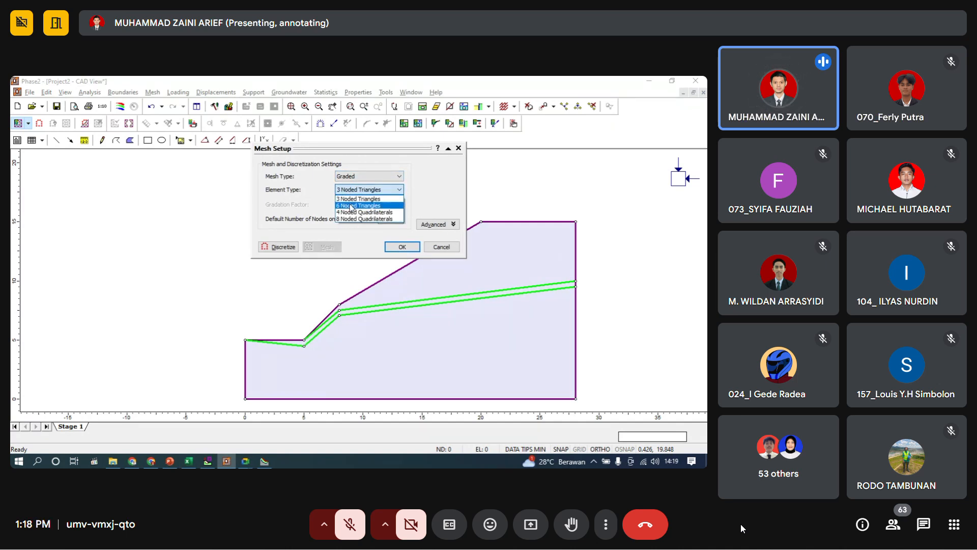
pyautogui.click(370, 199)
pyautogui.click(289, 248)
pyautogui.click(290, 249)
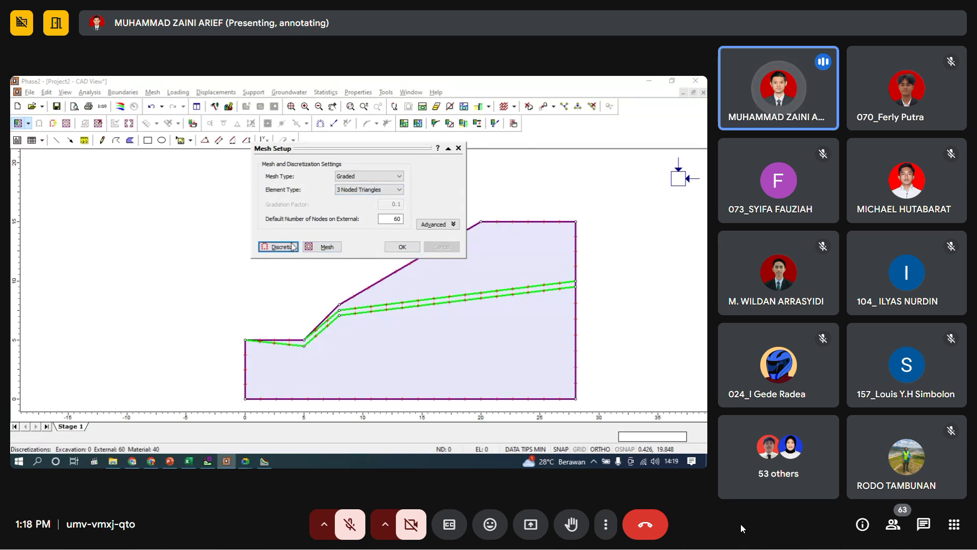
pyautogui.click(325, 248)
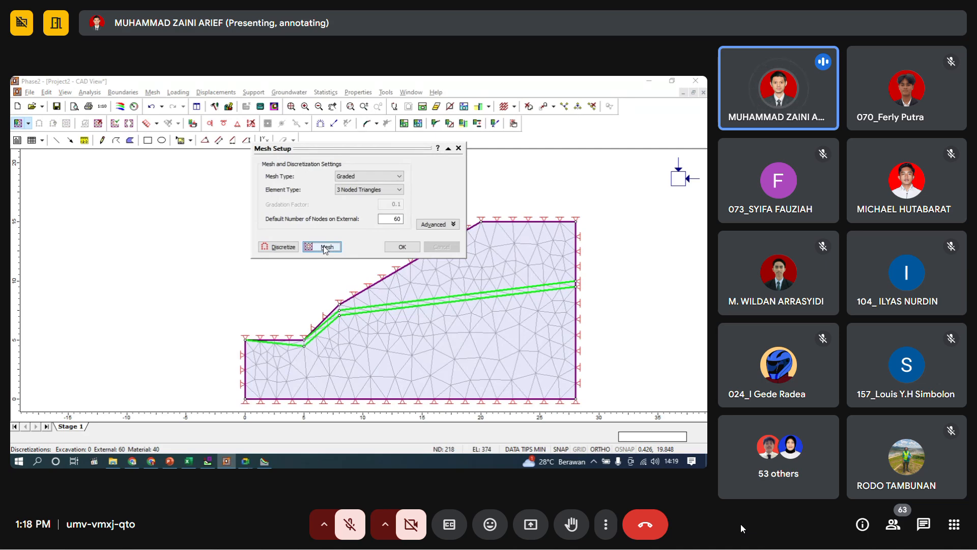
pyautogui.click(408, 249)
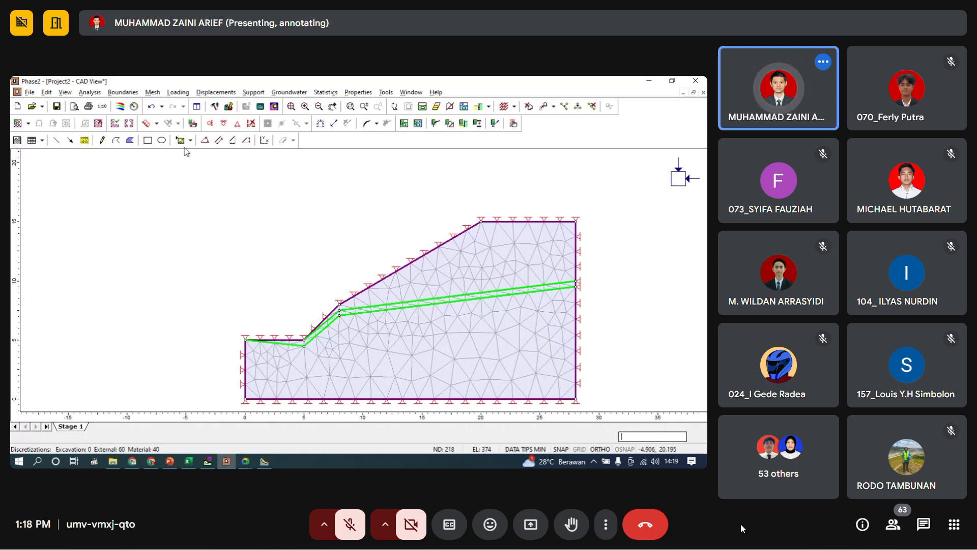
# - Set the field stress type to Gravity, using the actual ground surface
pyautogui.click(178, 93)
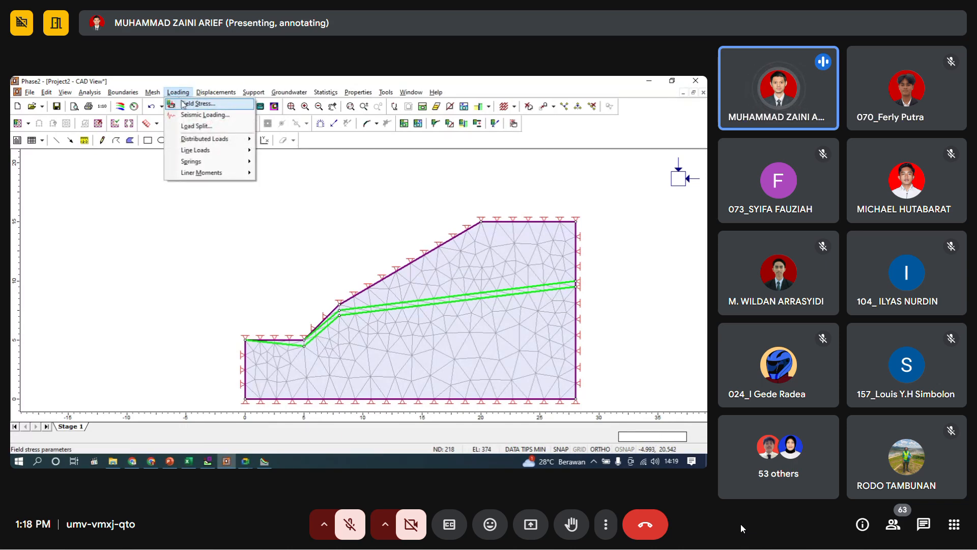
pyautogui.click(178, 93)
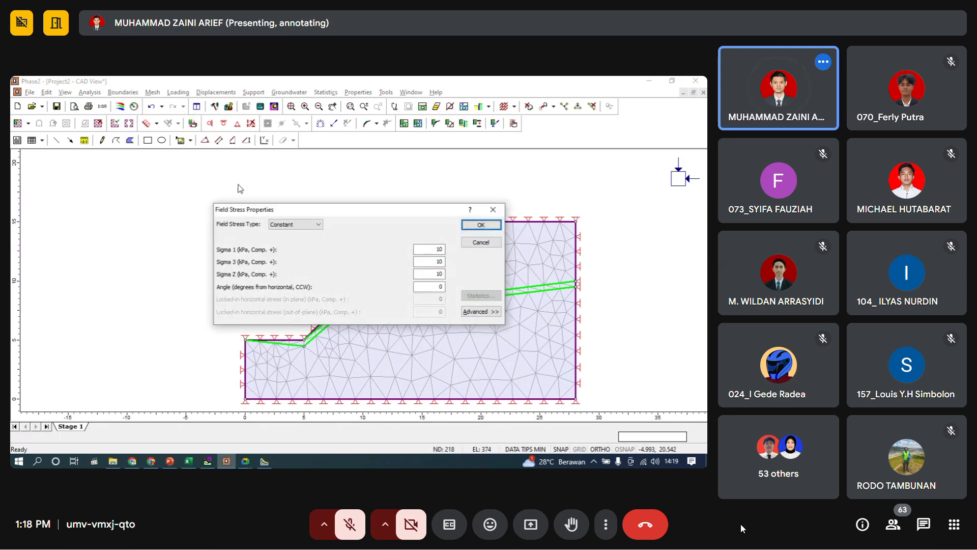
pyautogui.click(308, 224)
pyautogui.click(286, 240)
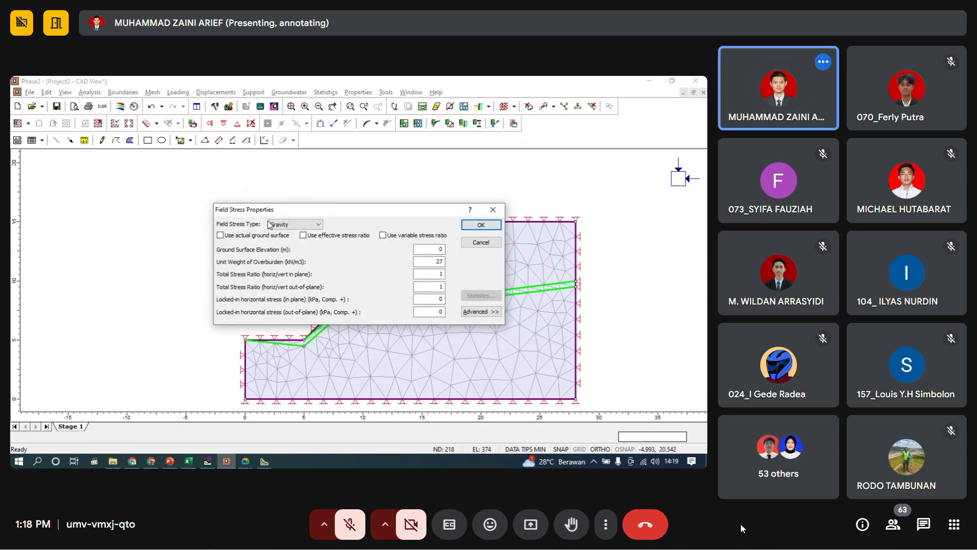
pyautogui.click(246, 238)
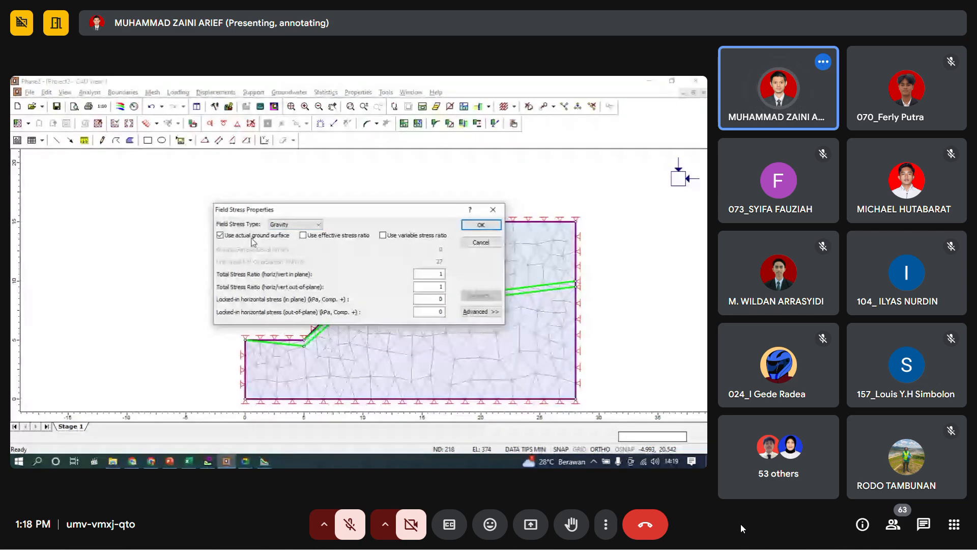
pyautogui.click(486, 227)
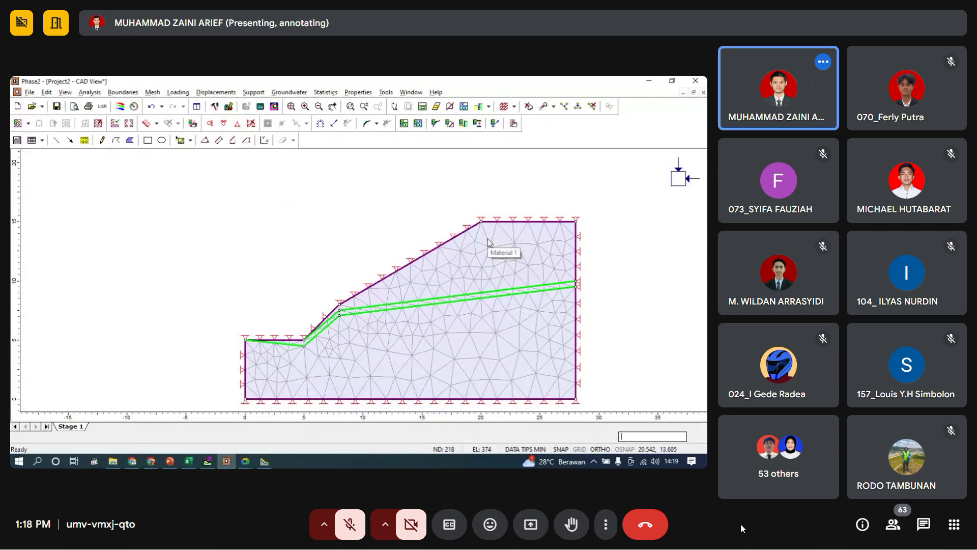
# - Free the displacement restraints on the crest, the side edge above the thin band, both slope faces and the flat toe surface
pyautogui.click(224, 94)
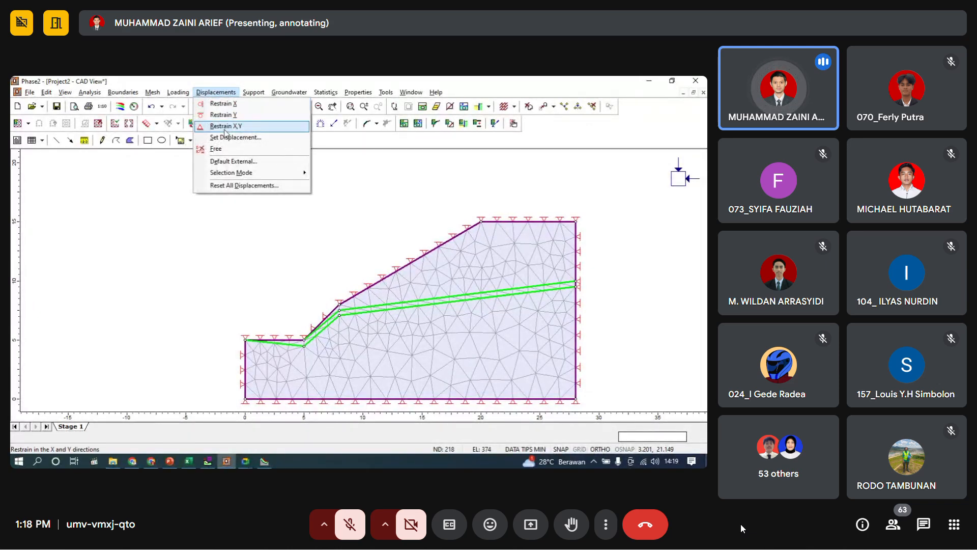
pyautogui.click(222, 150)
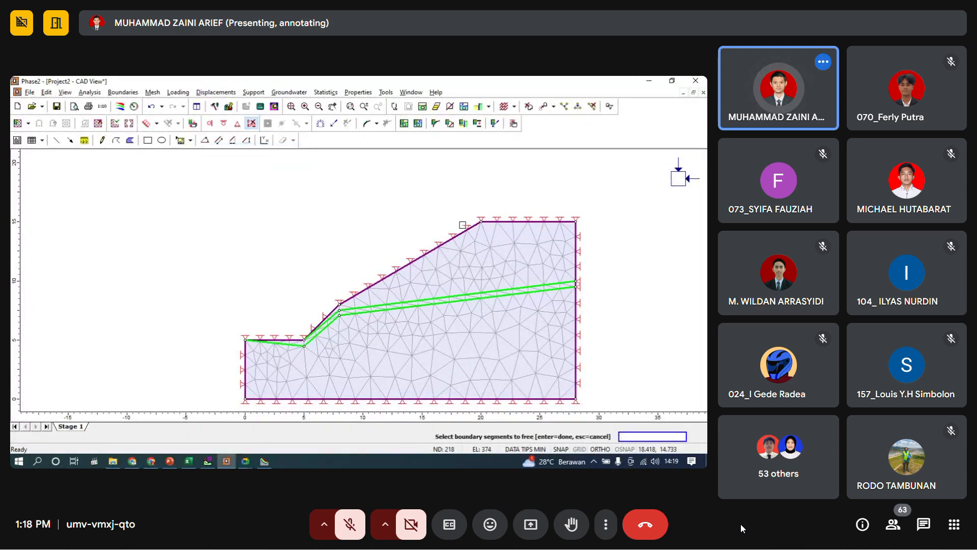
pyautogui.click(575, 220)
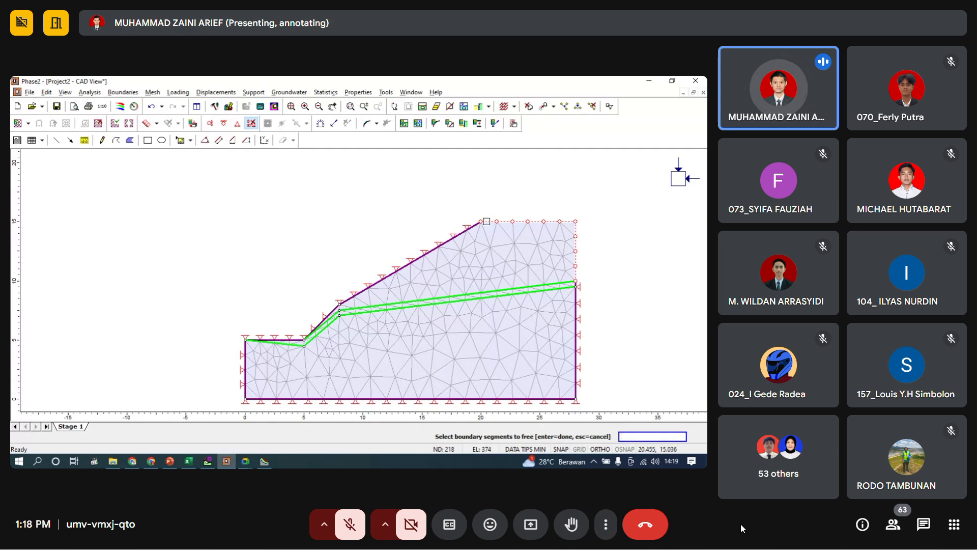
pyautogui.click(462, 233)
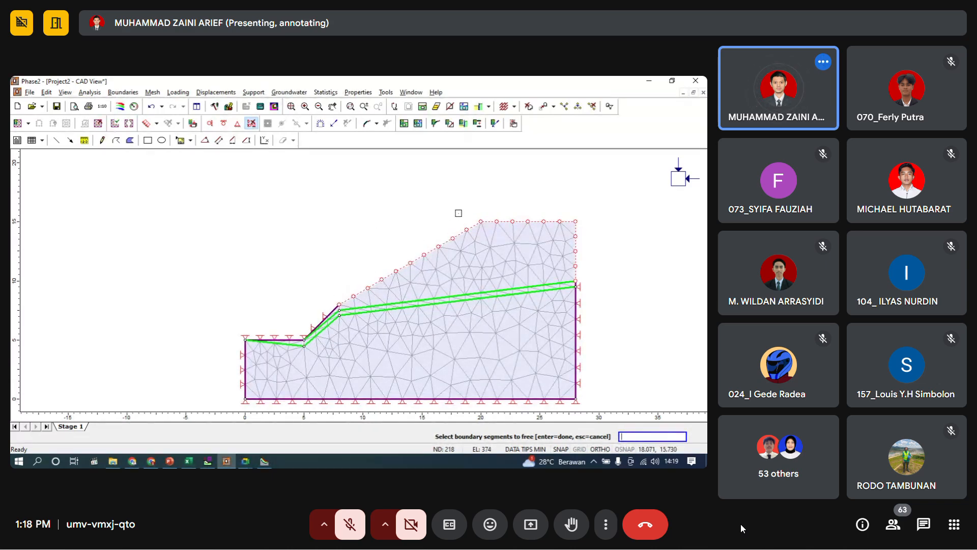
pyautogui.click(327, 313)
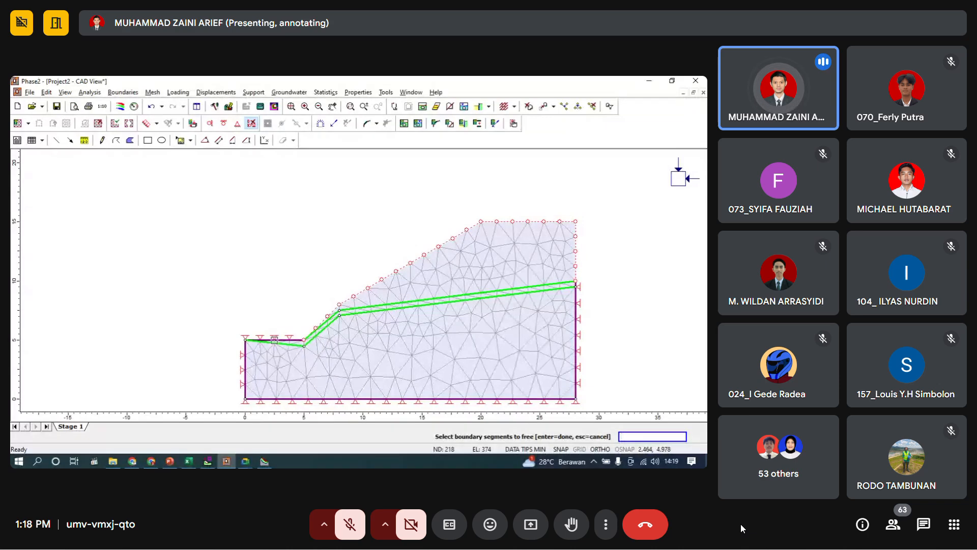
pyautogui.click(275, 341)
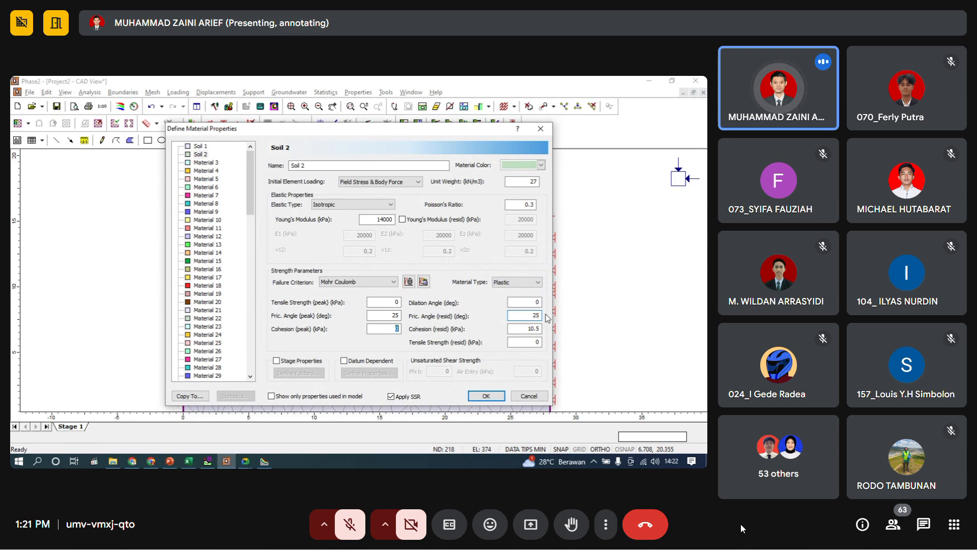
# - Set Soil 2's residual cohesion to 0 kPa and edit its unit weight
pyautogui.press('Tab')
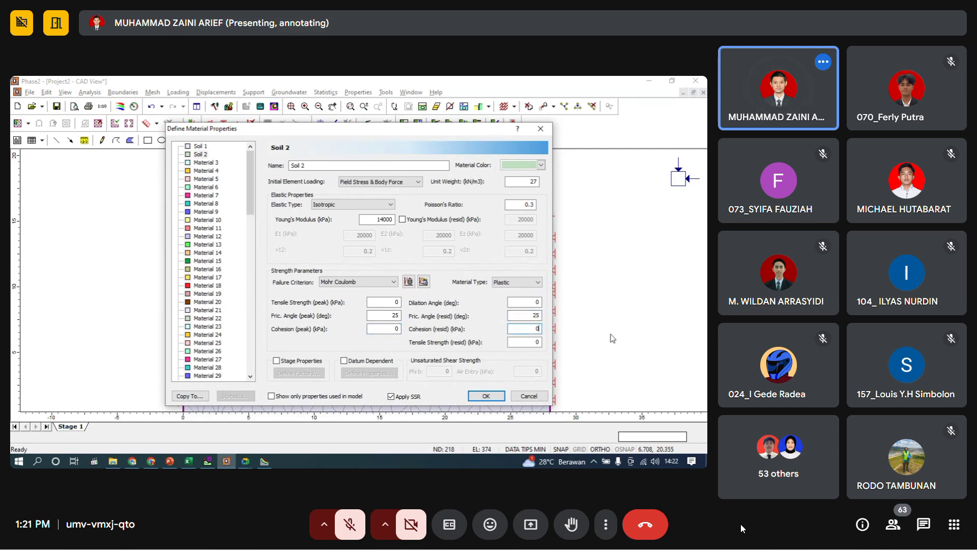
pyautogui.doubleClick(529, 181)
# - Rename the third material as Soil 3 and set its unit weight to 19 kN/m3
pyautogui.click(207, 162)
pyautogui.doubleClick(297, 166)
pyautogui.write('S')
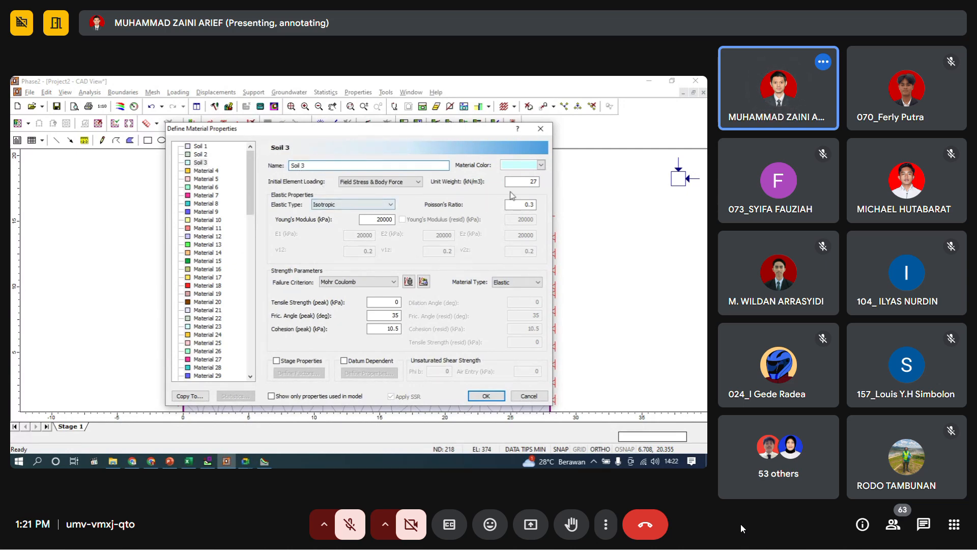
pyautogui.doubleClick(532, 181)
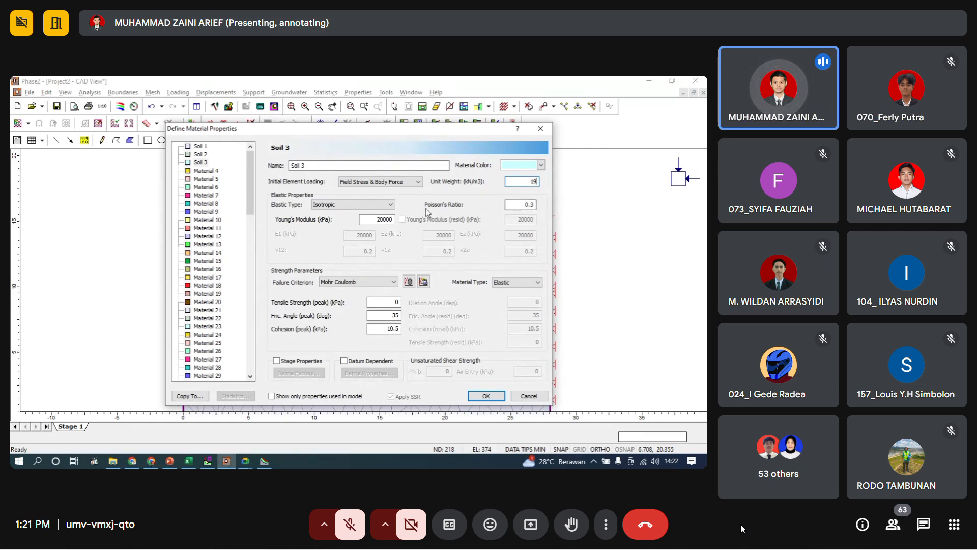
# - Set Soil 3's Young's modulus to 14000 kPa and its material type to Plastic
pyautogui.click(378, 220)
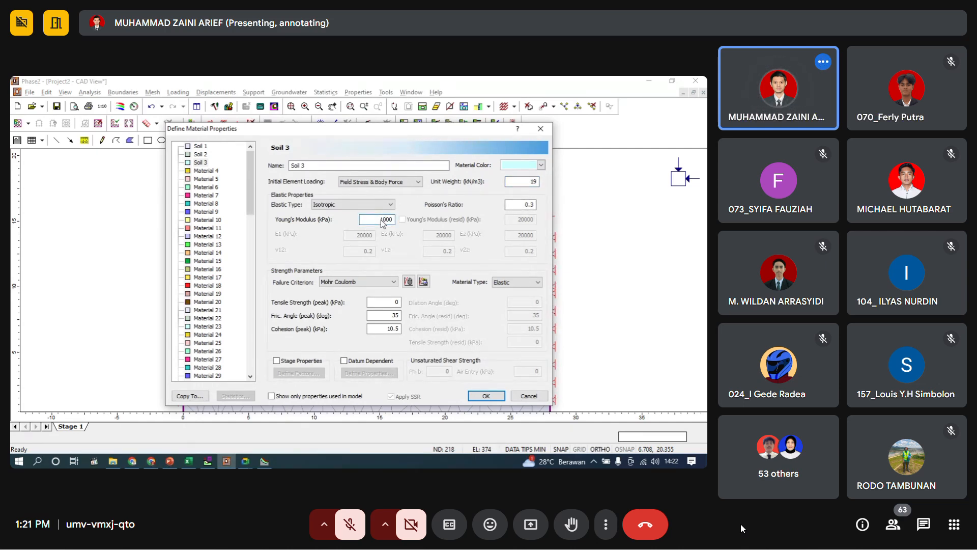
pyautogui.click(509, 281)
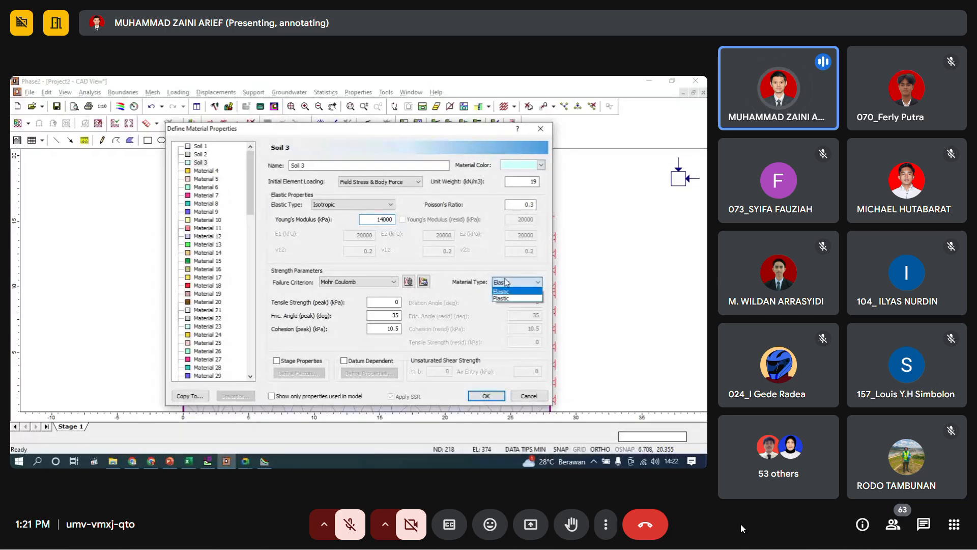
pyautogui.click(509, 296)
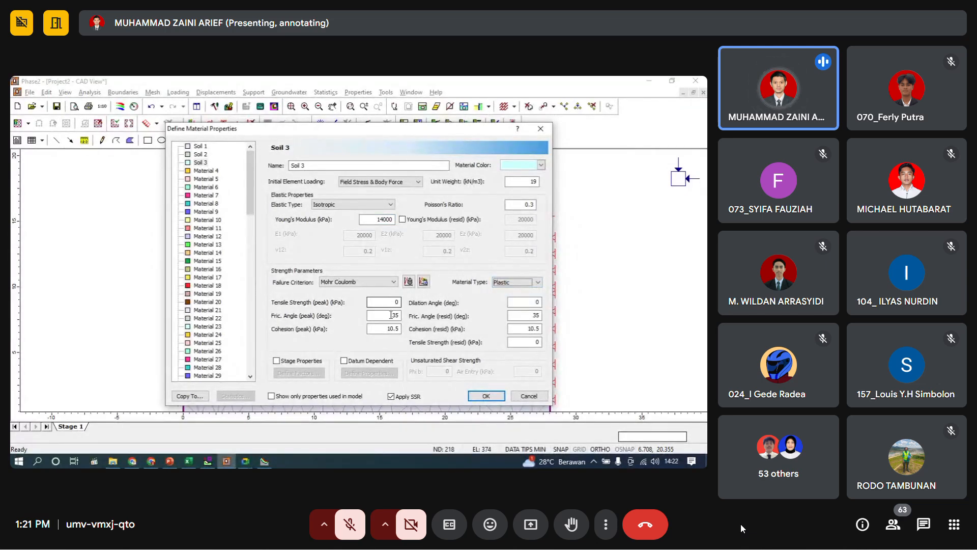
# - Set Soil 3's peak and residual cohesion to 10 kPa, review all three soils' properties and accept the material definitions
pyautogui.moveTo(391, 315); pyautogui.dragTo(415, 331)
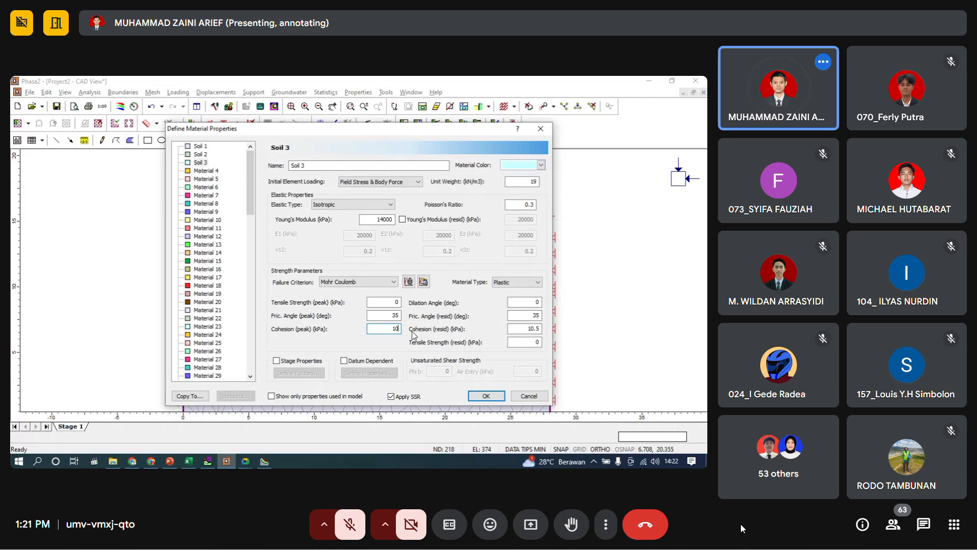
pyautogui.moveTo(520, 328); pyautogui.dragTo(555, 330)
pyautogui.click(198, 146)
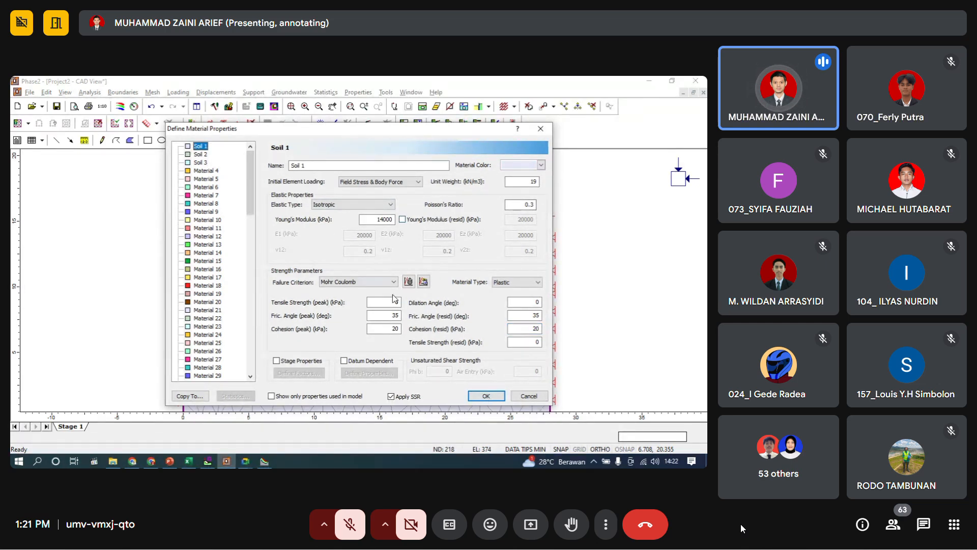
pyautogui.click(200, 154)
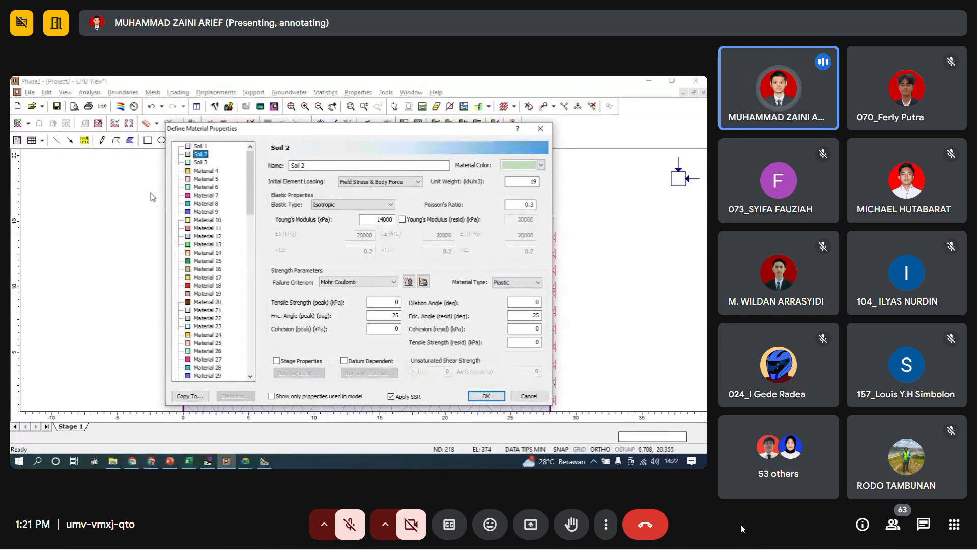
pyautogui.click(200, 162)
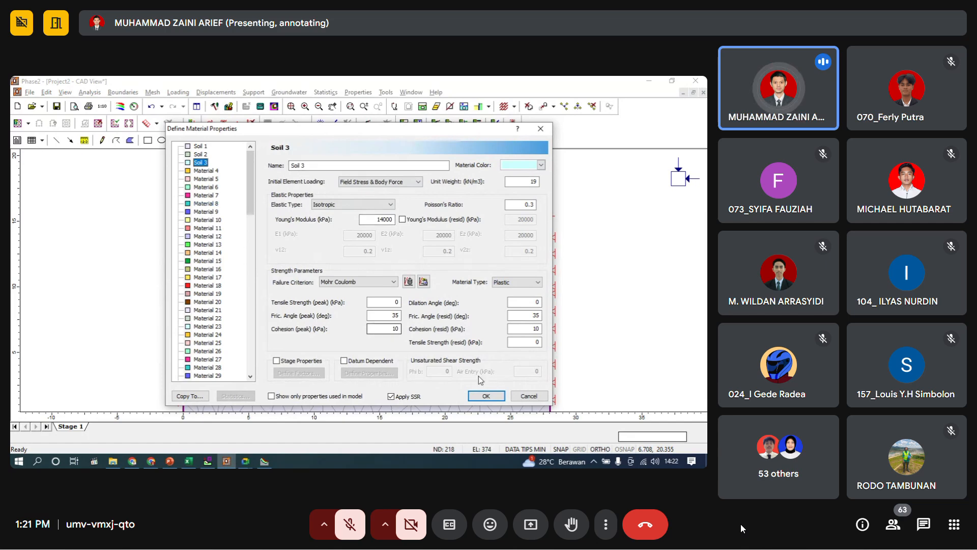
pyautogui.click(496, 398)
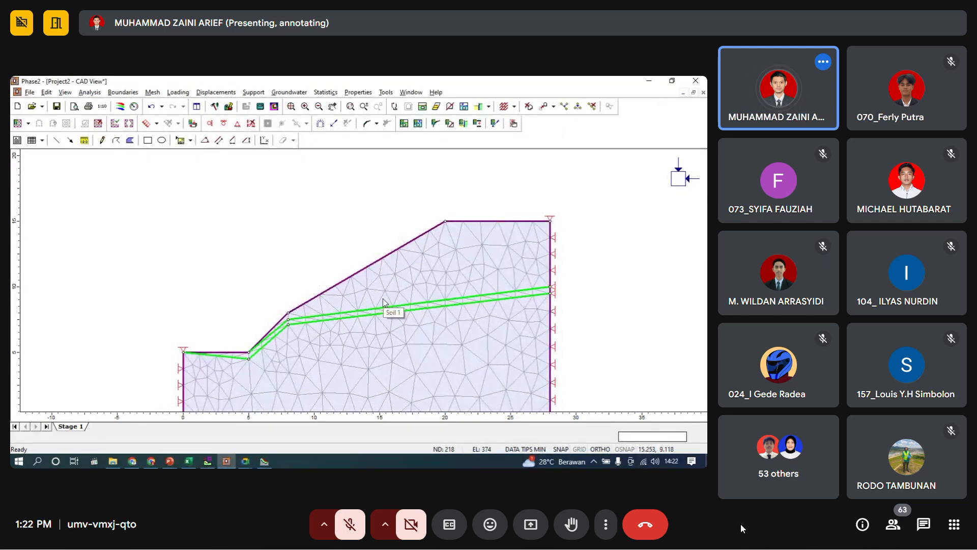
# - Assign Soil 2 to the thin band and Soil 3 to the region beneath it
pyautogui.click(356, 93)
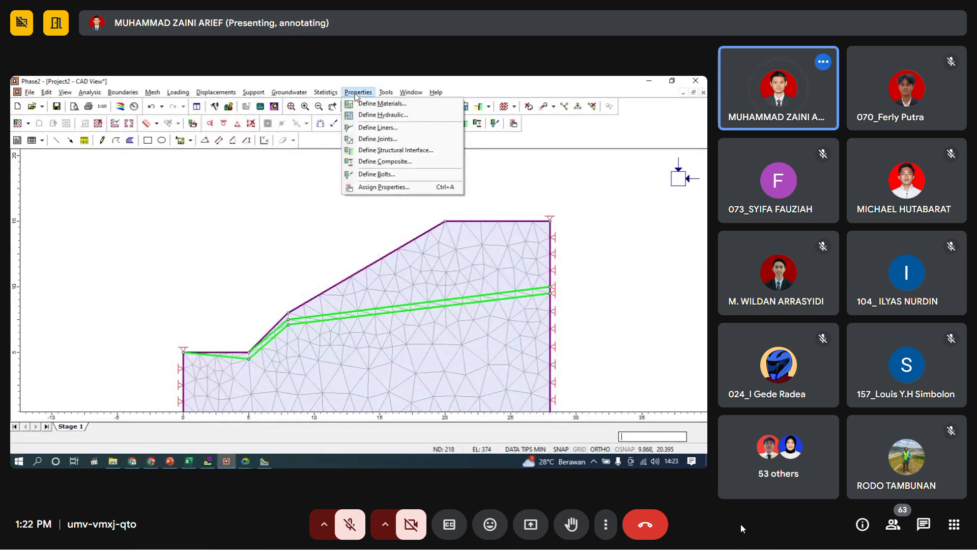
pyautogui.click(386, 188)
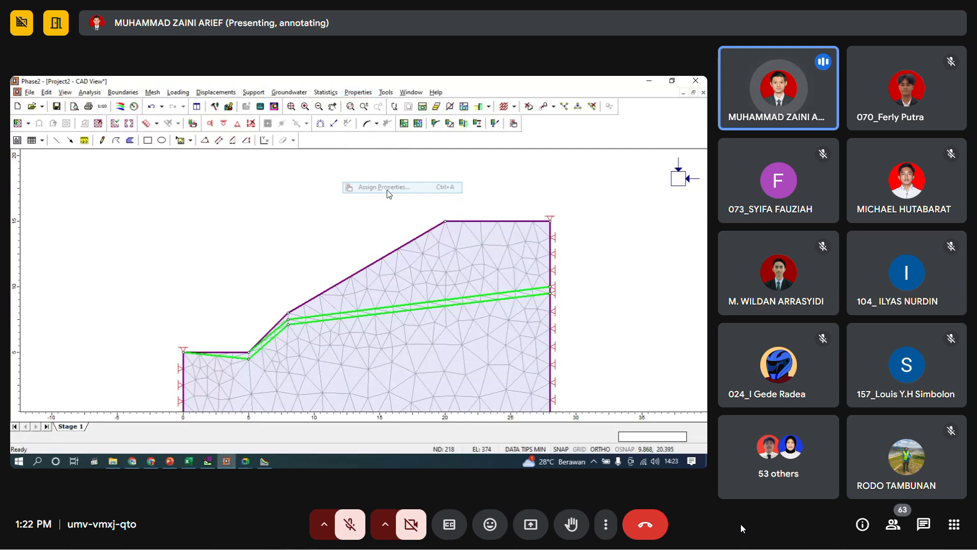
pyautogui.click(237, 228)
pyautogui.click(469, 298)
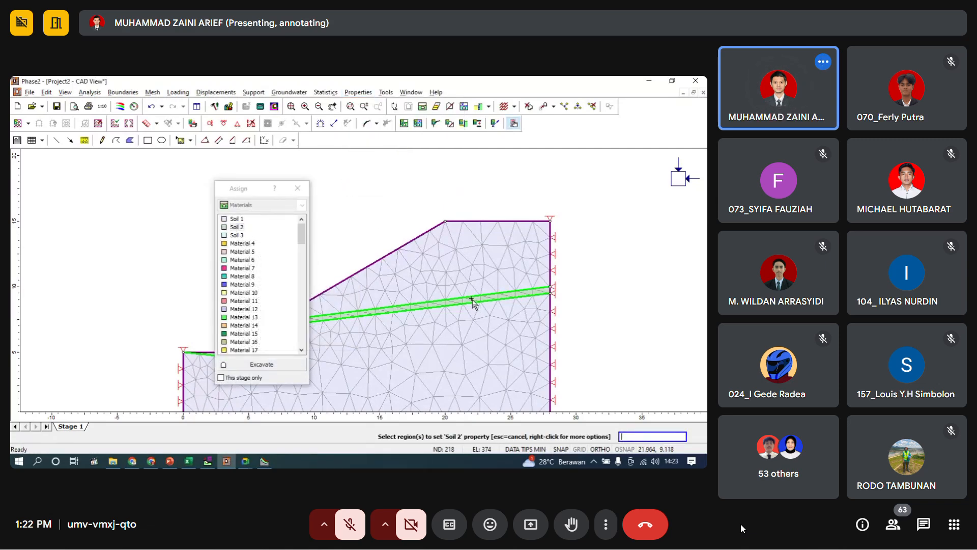
pyautogui.click(237, 235)
pyautogui.click(496, 383)
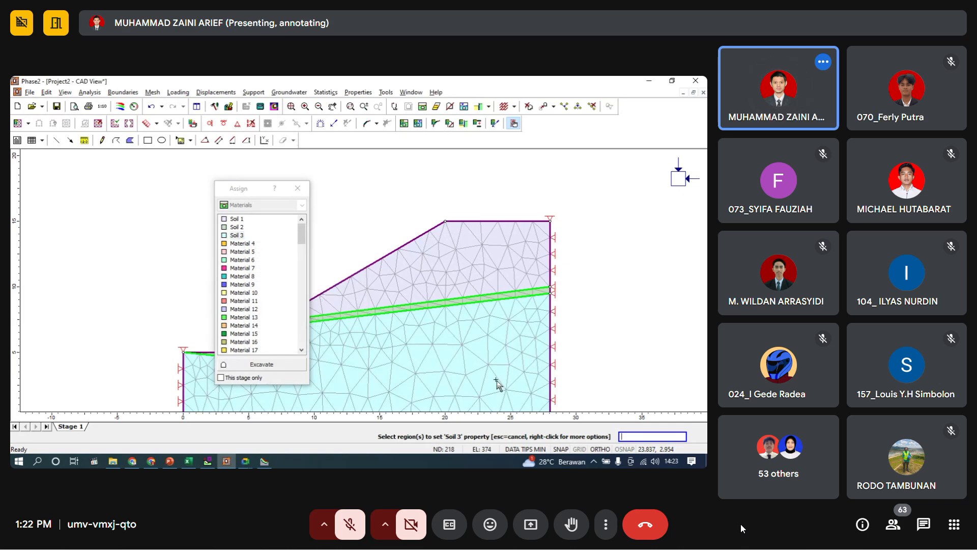
pyautogui.click(298, 188)
pyautogui.moveTo(289, 256); pyautogui.dragTo(259, 215)
pyautogui.scroll(-1, 249, 201)
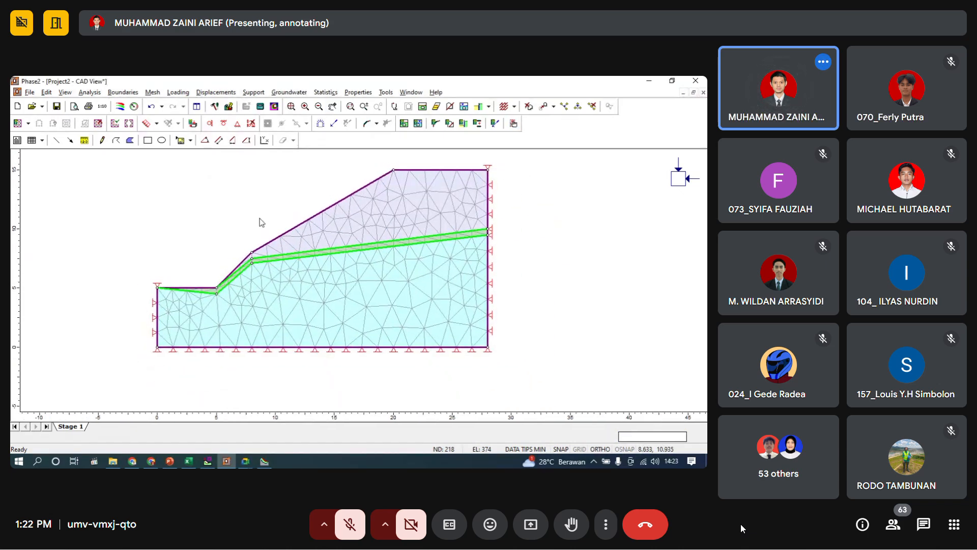
# - Change Soil 2's material color to orange in the material definitions
pyautogui.click(358, 93)
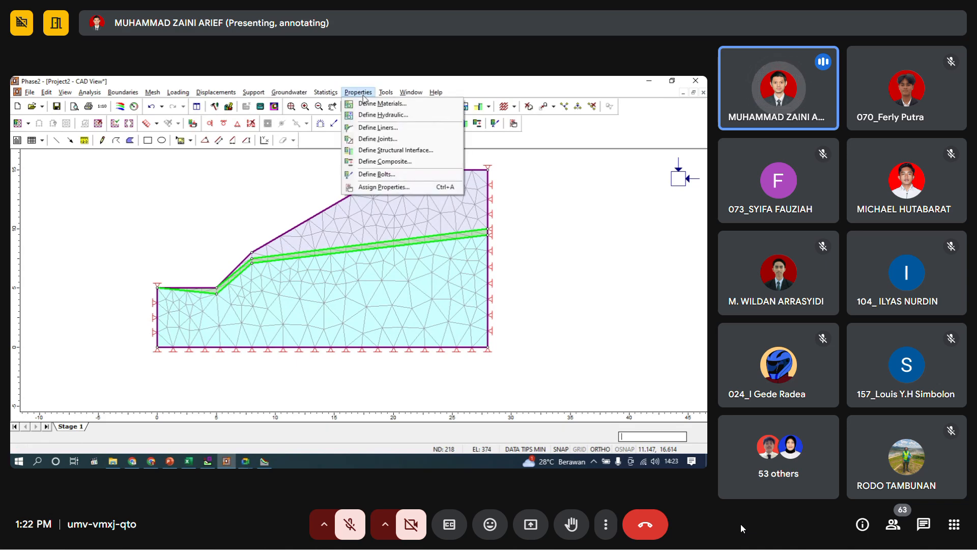
pyautogui.click(369, 103)
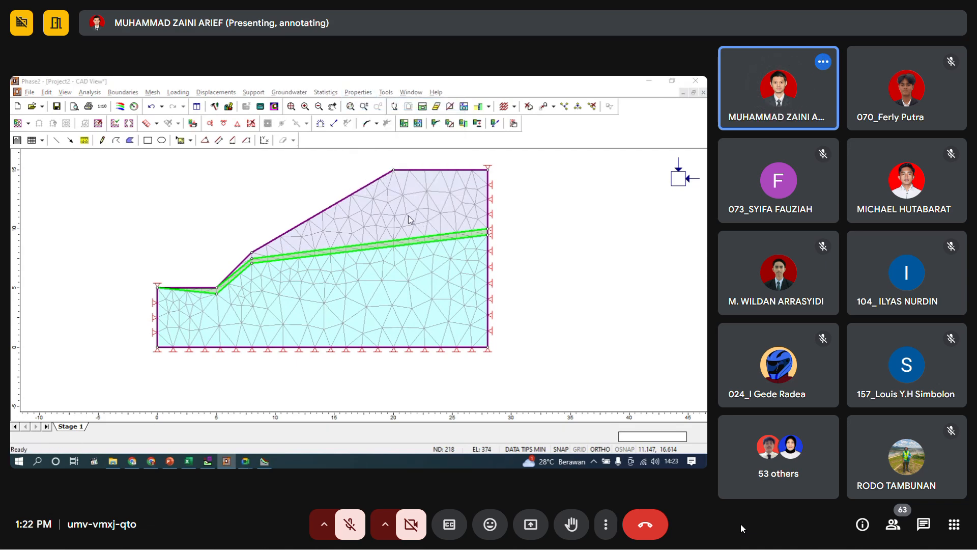
pyautogui.click(200, 155)
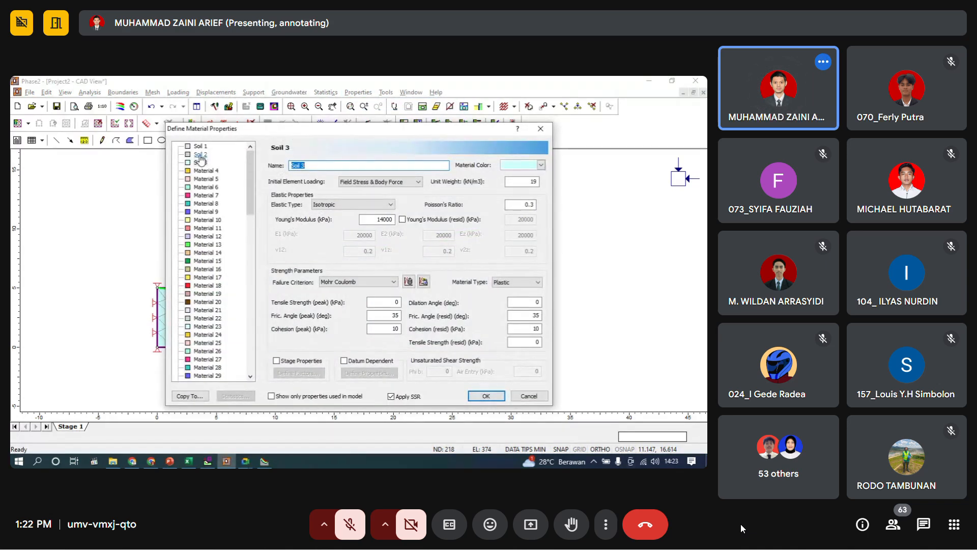
pyautogui.click(541, 165)
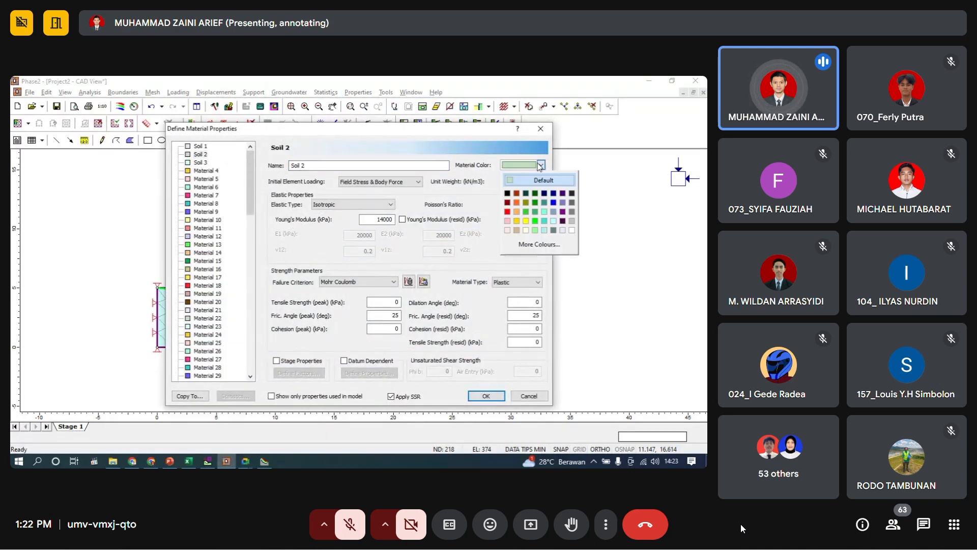
pyautogui.click(516, 221)
pyautogui.click(486, 396)
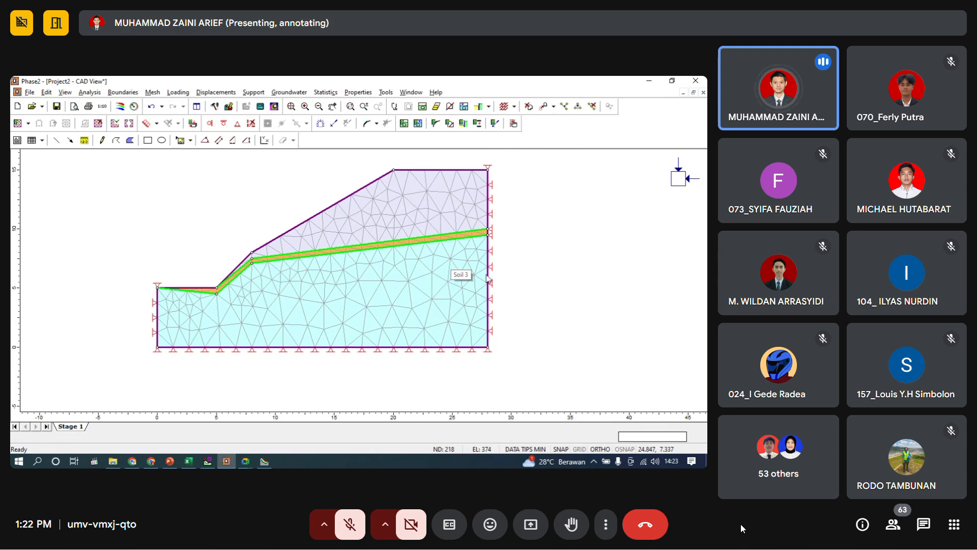
pyautogui.moveTo(297, 207); pyautogui.dragTo(303, 226)
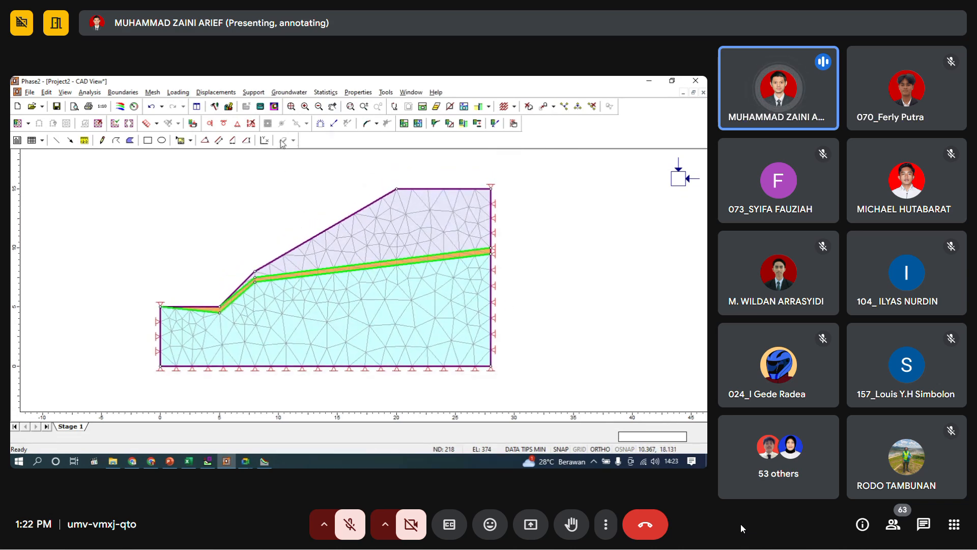
# - Compute the finite element model, saving it as a compressed Phase2 file named Struktur in Downloads
pyautogui.click(262, 113)
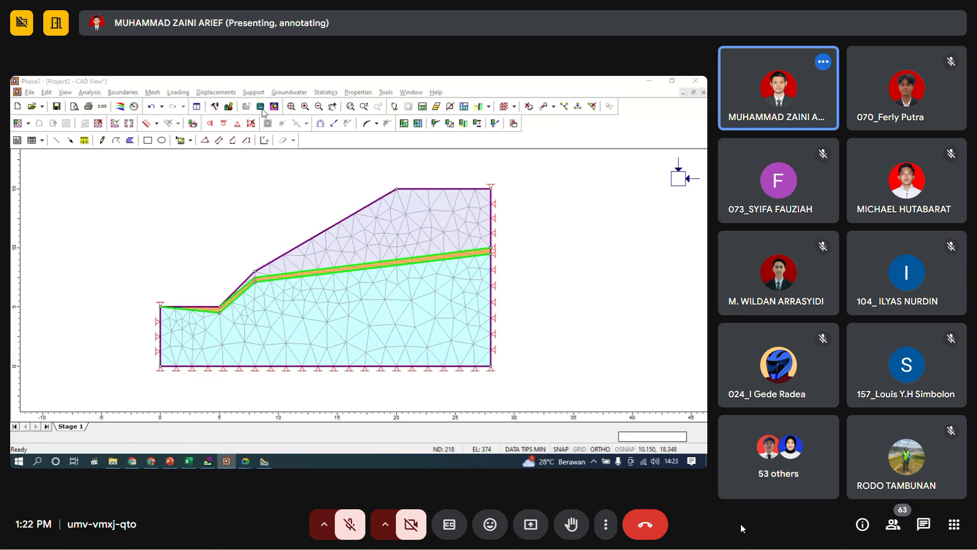
pyautogui.click(320, 294)
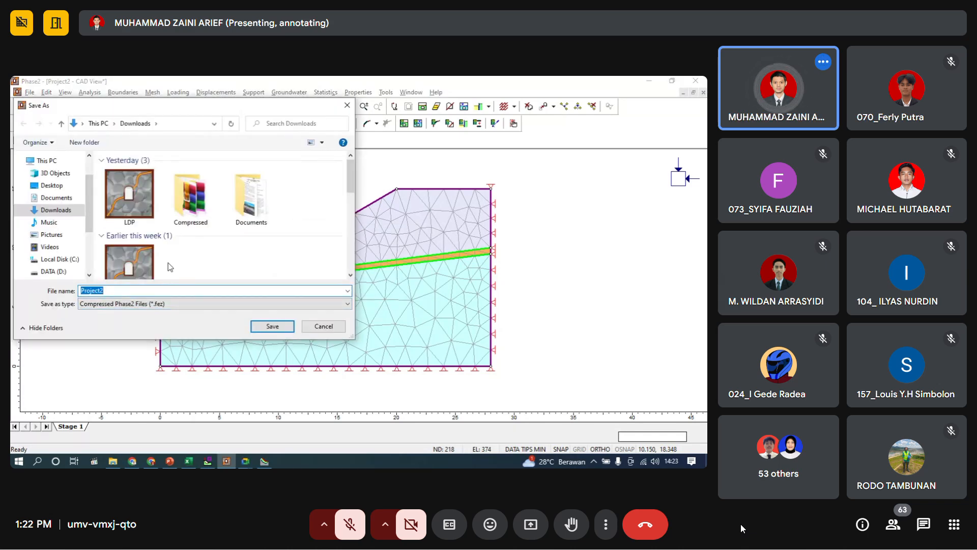
pyautogui.write('Struktur')
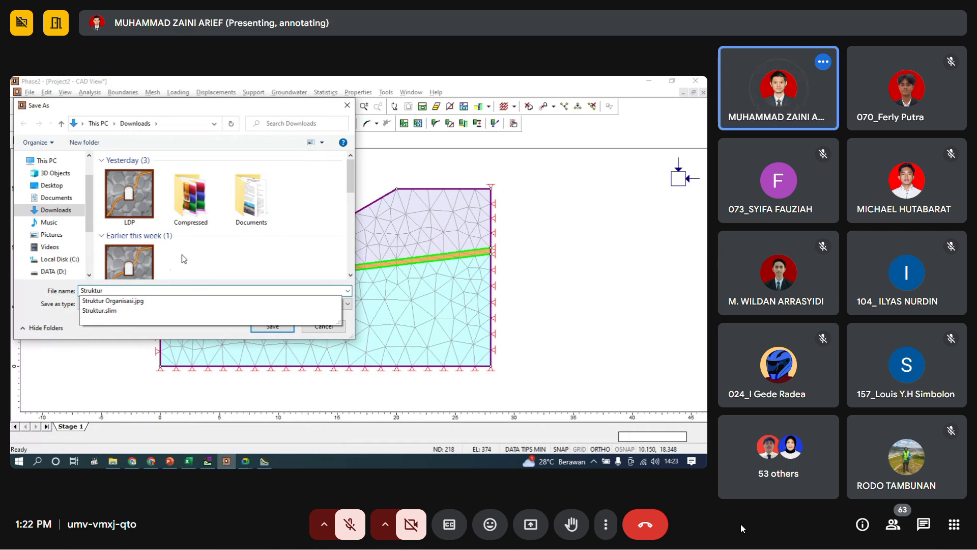
pyautogui.click(245, 261)
pyautogui.click(286, 329)
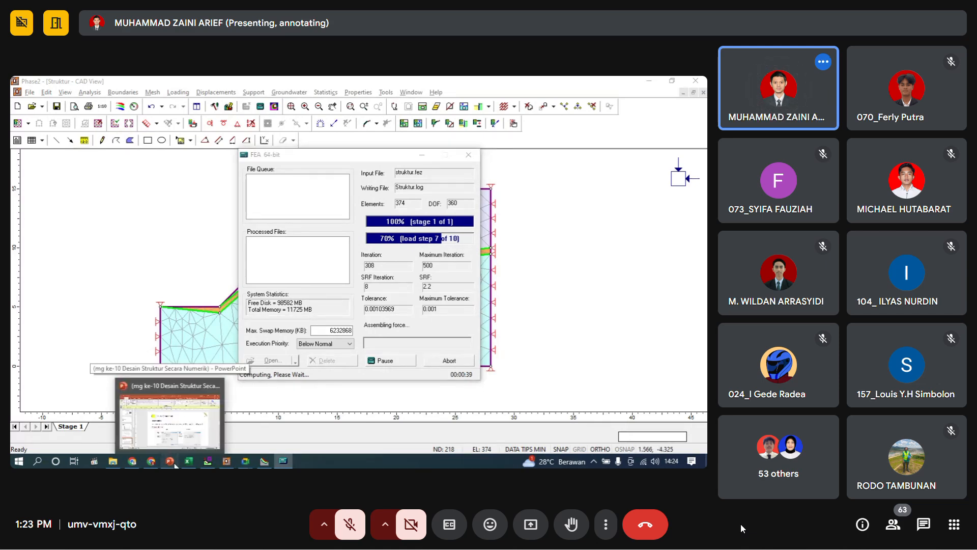
# - Switch to PowerPoint and review the slides with the slope geometry and the material properties table
pyautogui.click(171, 462)
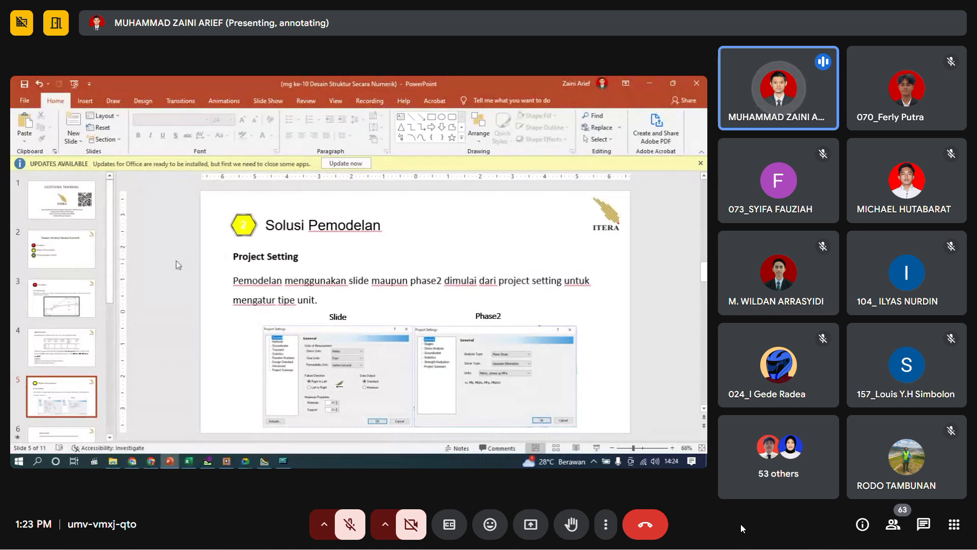
pyautogui.click(84, 304)
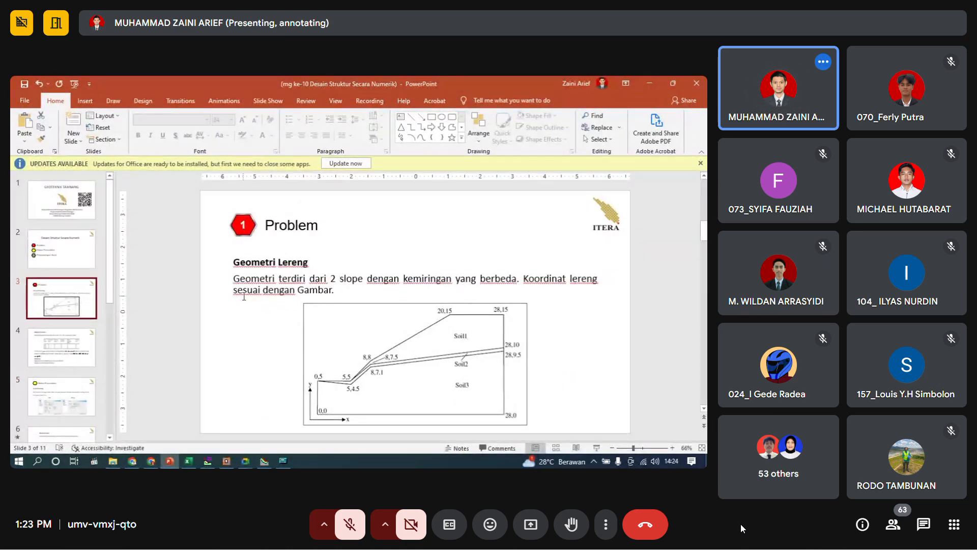
pyautogui.scroll(-1, 243, 295)
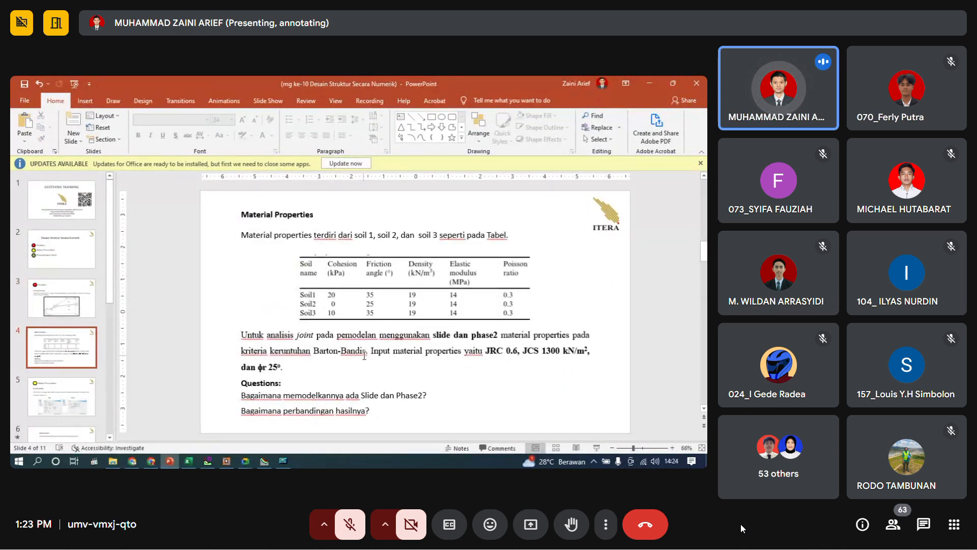